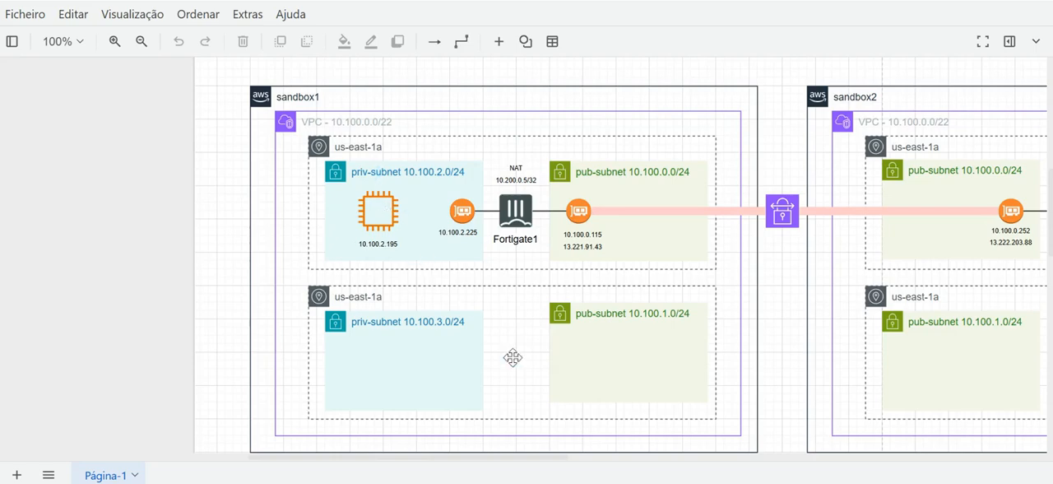
Examine the network diagram across sandbox1 and sandbox2, focusing on the NAT addresses above Fortigate1 and Fortigate2.
{"action": "left_click_drag", "start_coordinate": [549, 465], "coordinate": [581, 463]}
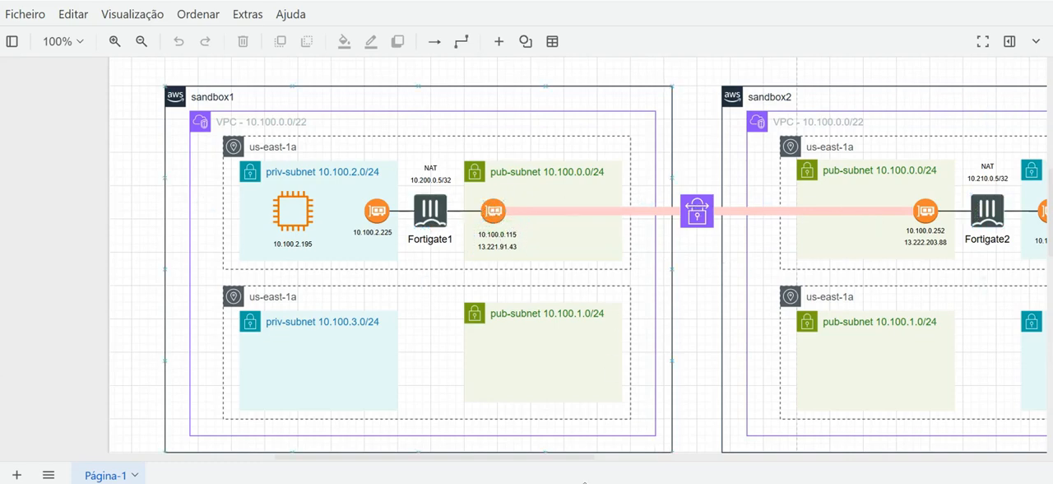
{"action": "left_click_drag", "start_coordinate": [577, 458], "coordinate": [619, 461]}
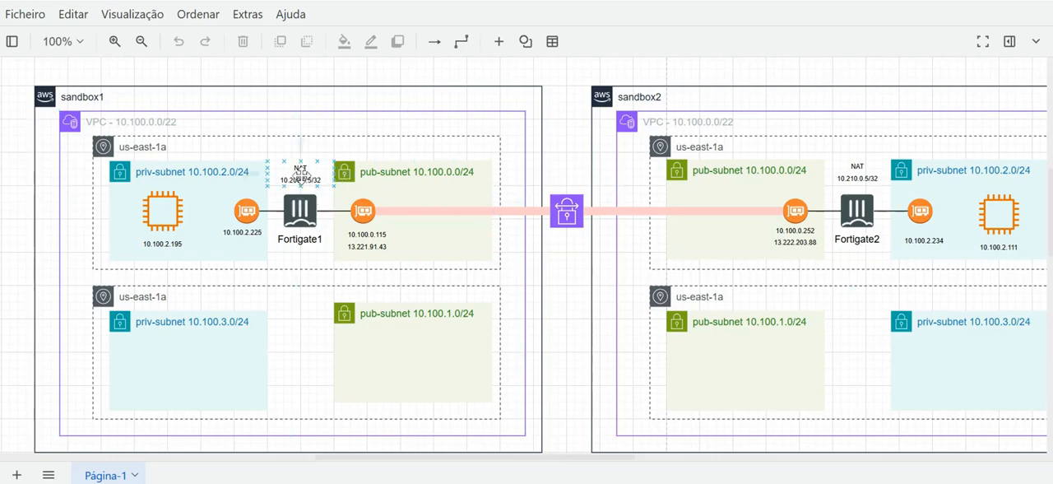
{"action": "left_click", "coordinate": [299, 175]}
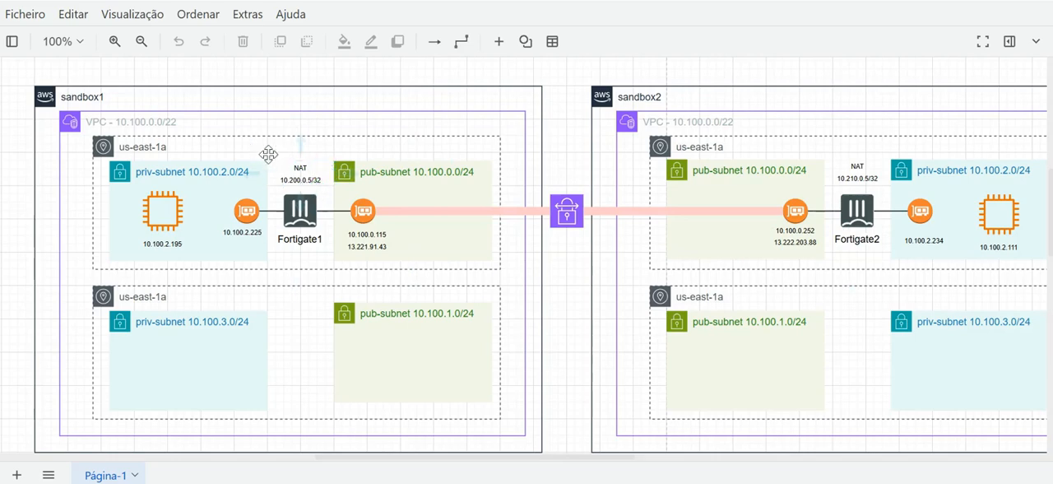
{"action": "left_click", "coordinate": [851, 210]}
{"action": "left_click", "coordinate": [856, 175]}
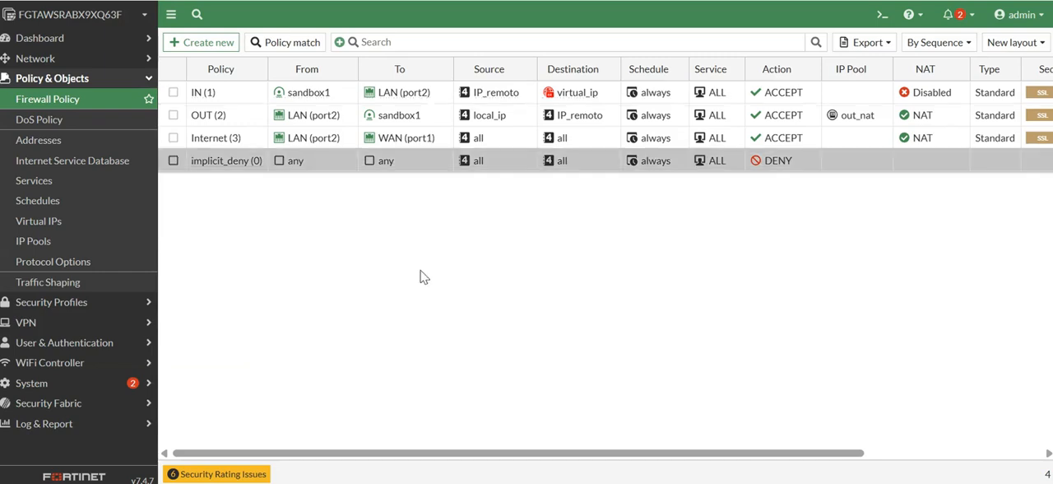
In the first FortiGate's web console, open the sandbox1 IPsec tunnel and review its gateways and Phase 2 selectors against the diagram.
{"action": "left_click", "coordinate": [83, 323]}
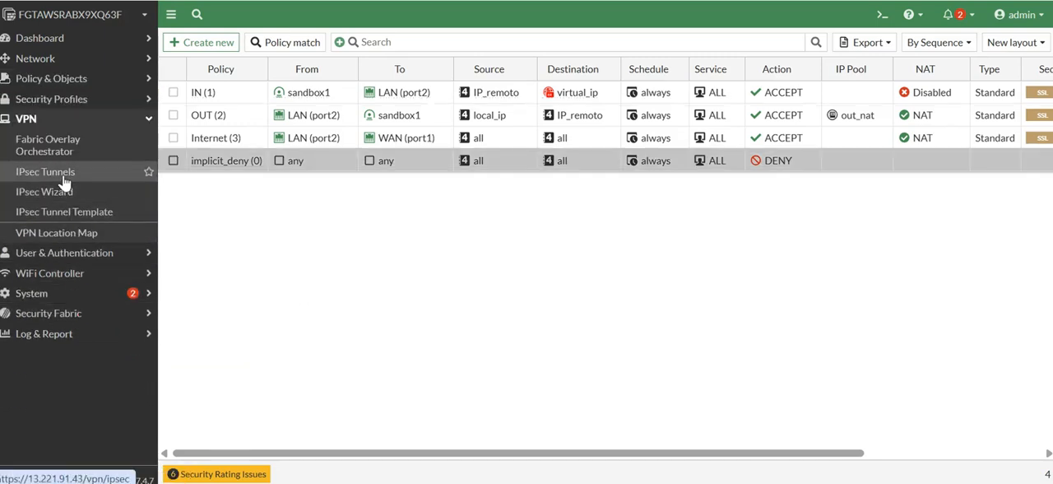
{"action": "left_click", "coordinate": [65, 181]}
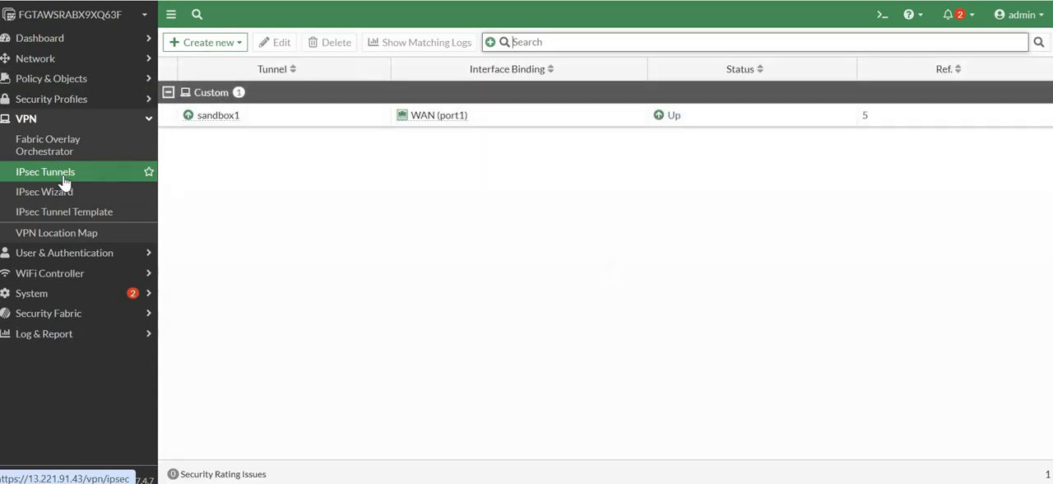
{"action": "double_click", "coordinate": [235, 117]}
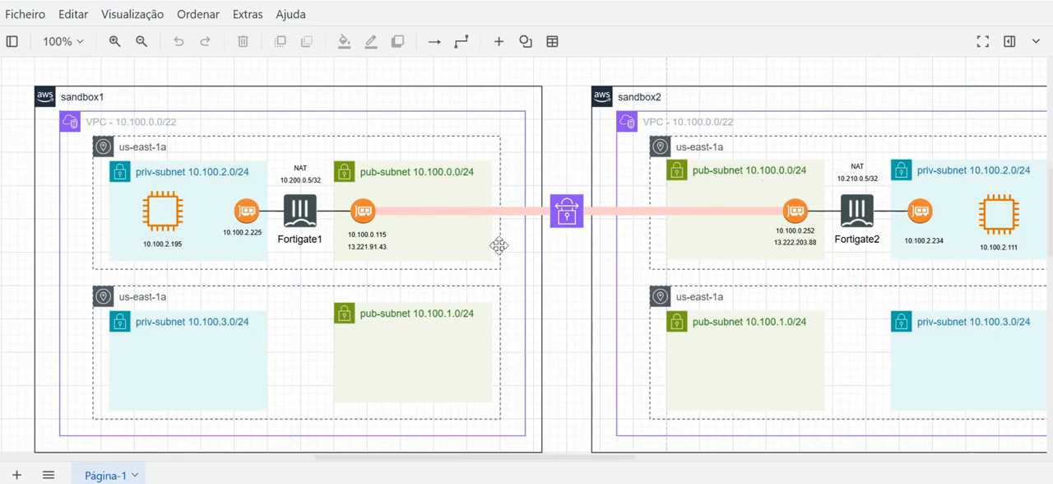
{"action": "left_click", "coordinate": [548, 204]}
{"action": "left_click", "coordinate": [641, 261]}
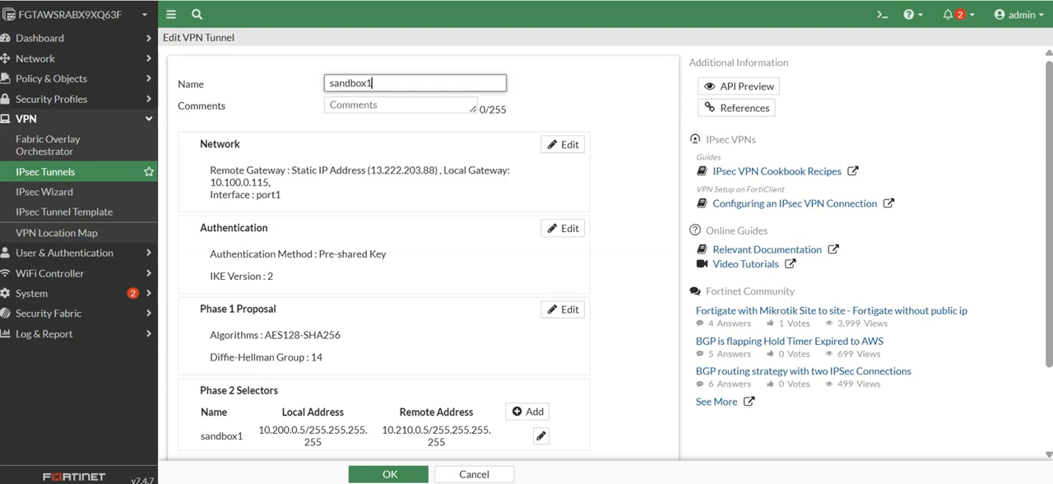
{"action": "scroll", "coordinate": [469, 346], "scroll_direction": "down", "scroll_amount": 1}
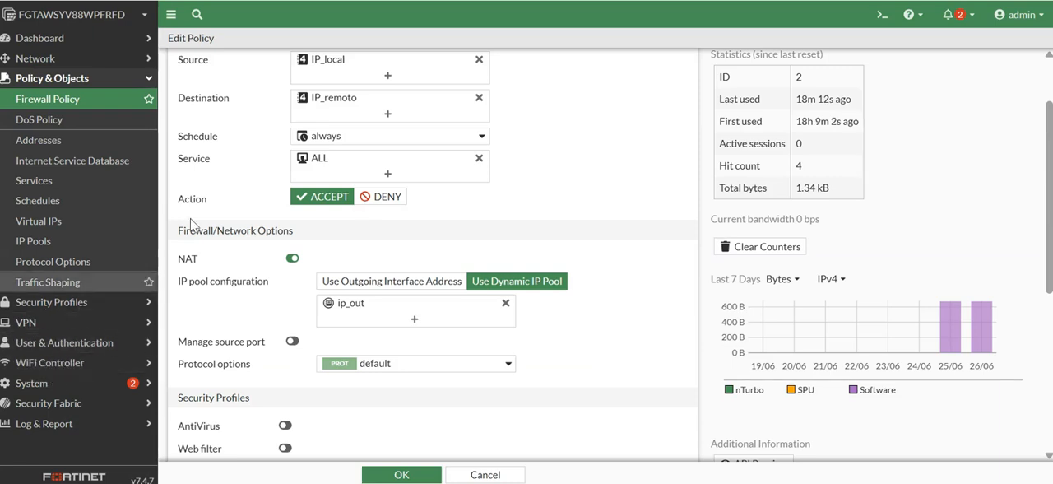
Switch to the second FortiGate's console and open the sandbox2 IPsec tunnel to review its gateway, authentication and Phase 2 selectors.
{"action": "left_click", "coordinate": [67, 329]}
{"action": "left_click", "coordinate": [48, 173]}
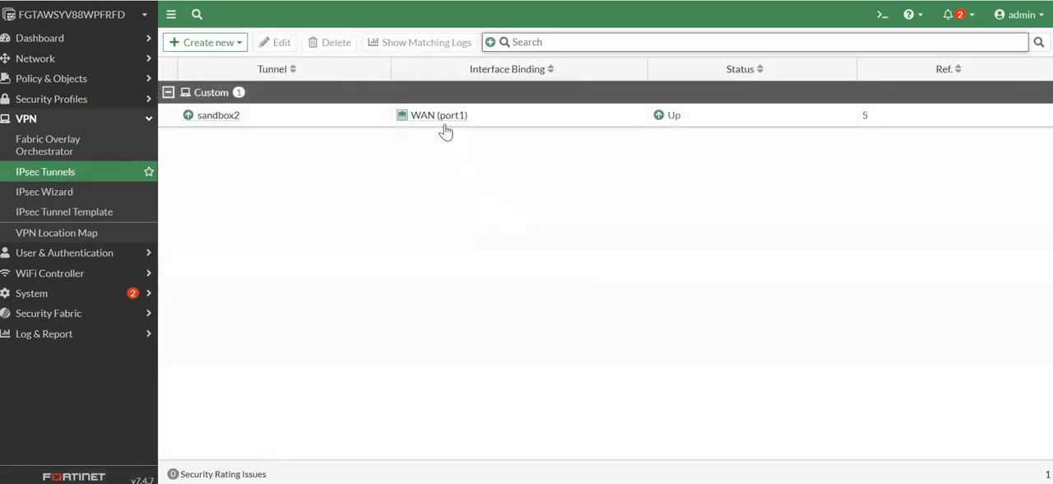
{"action": "double_click", "coordinate": [268, 126]}
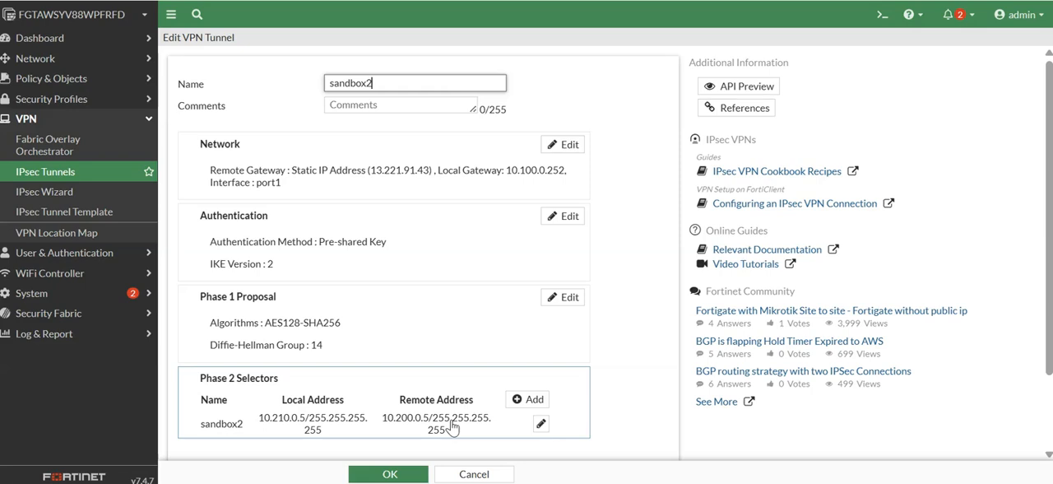
Switch back to the first FortiGate and display its static routes to check the route through the sandbox1 tunnel.
{"action": "left_click", "coordinate": [56, 79]}
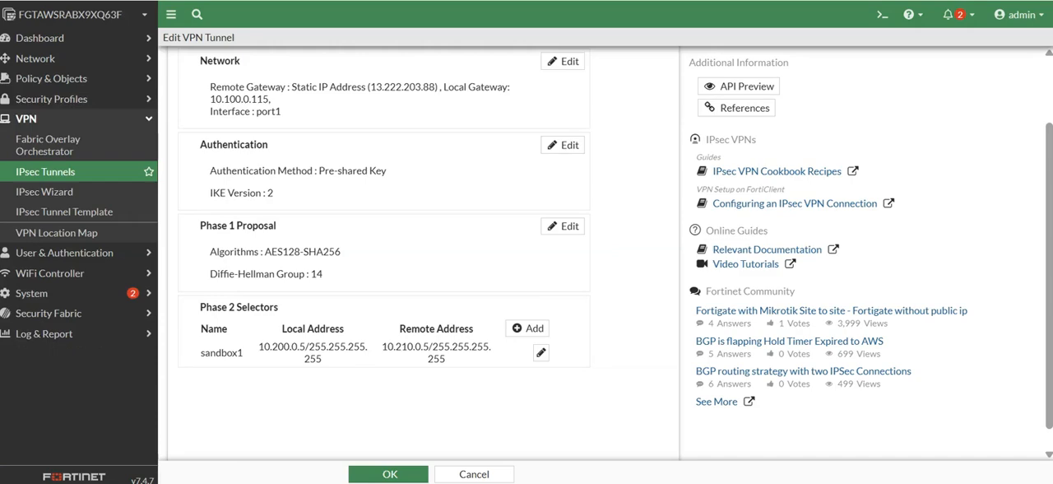
{"action": "left_click", "coordinate": [56, 79]}
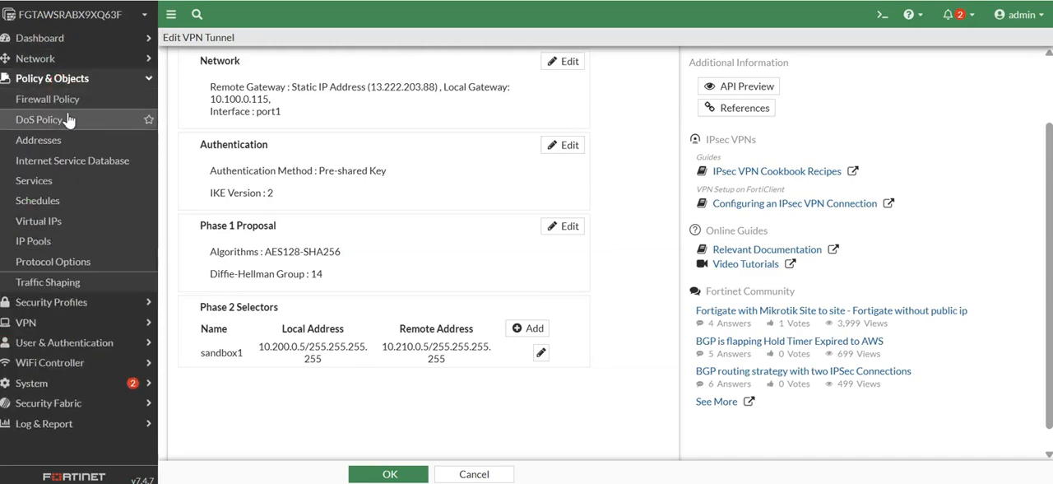
{"action": "left_click", "coordinate": [41, 59]}
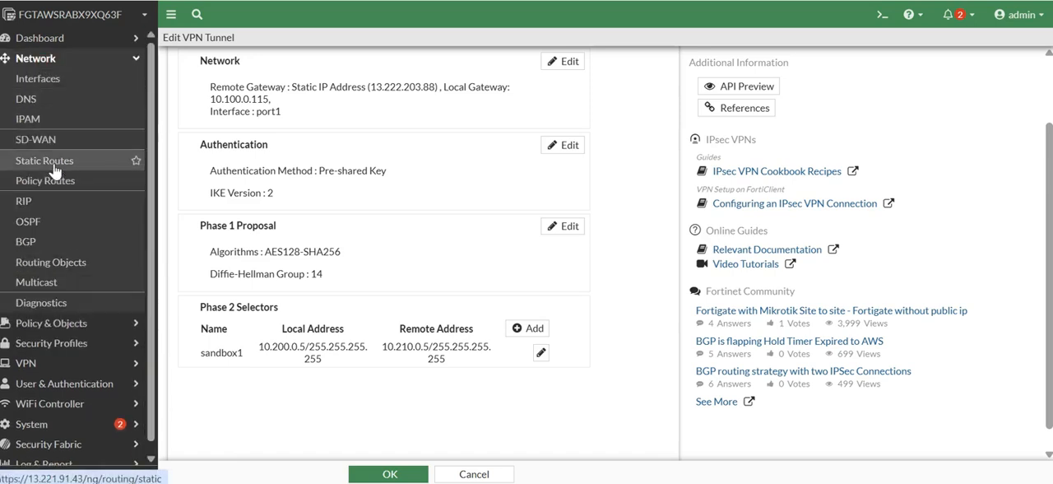
{"action": "left_click", "coordinate": [53, 163]}
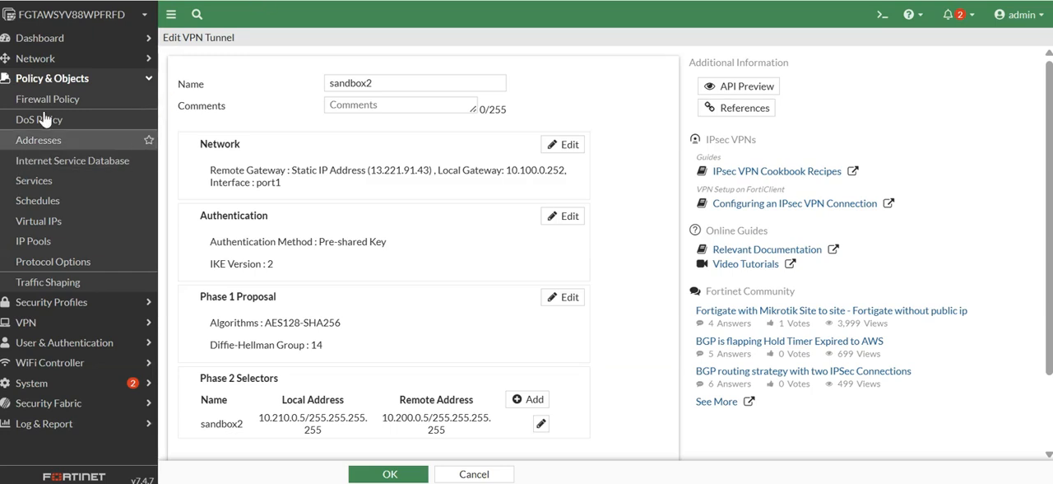
Display the second FortiGate's static routes and compare the tunnel route destinations with the NAT addresses in the network diagram.
{"action": "left_click", "coordinate": [47, 63]}
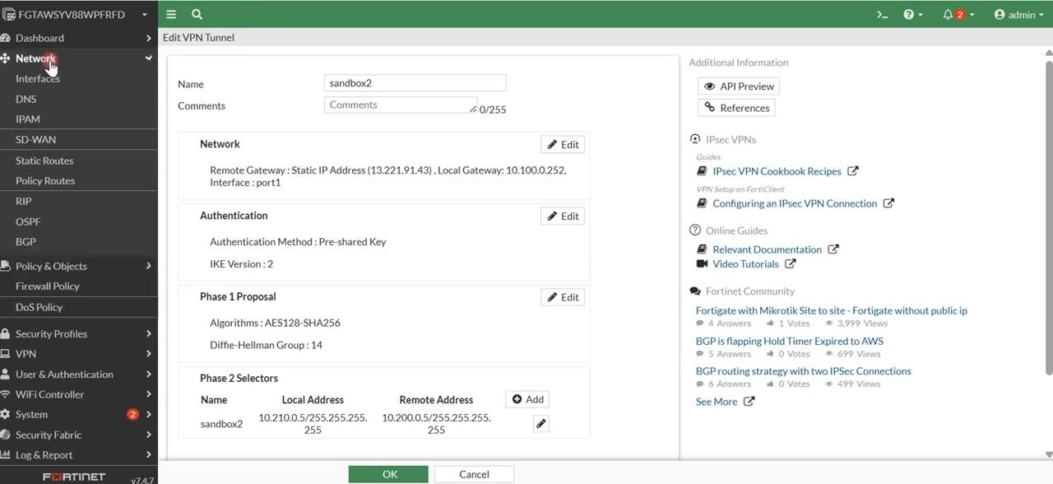
{"action": "left_click", "coordinate": [65, 164]}
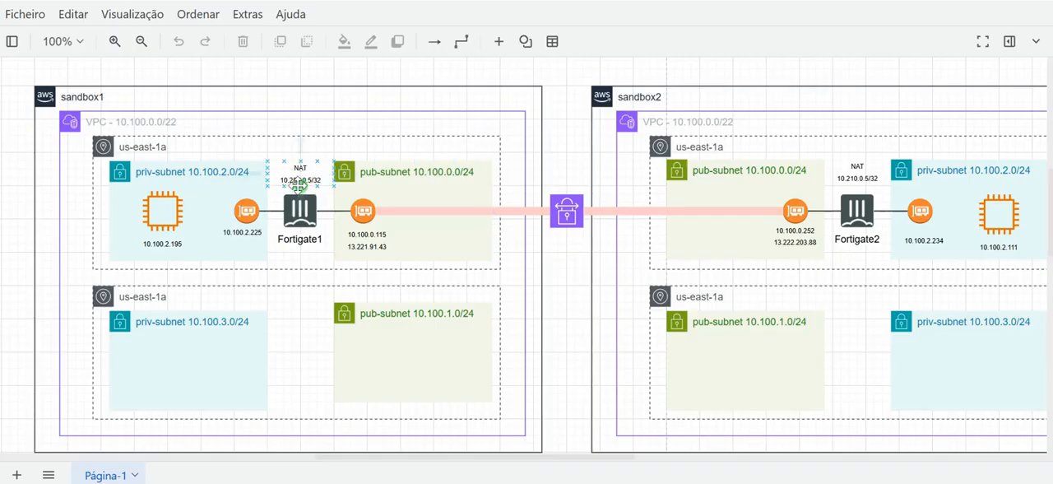
{"action": "left_click", "coordinate": [869, 178]}
{"action": "left_click", "coordinate": [869, 202]}
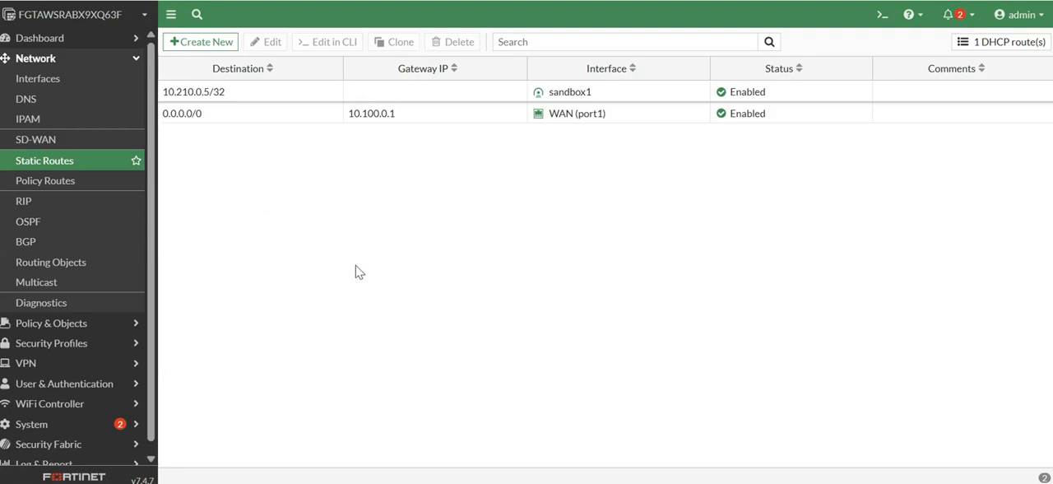
On the first FortiGate, open the OUT firewall policy and inspect its interfaces, source, destination and out_nat IP pool details.
{"action": "left_click", "coordinate": [65, 325]}
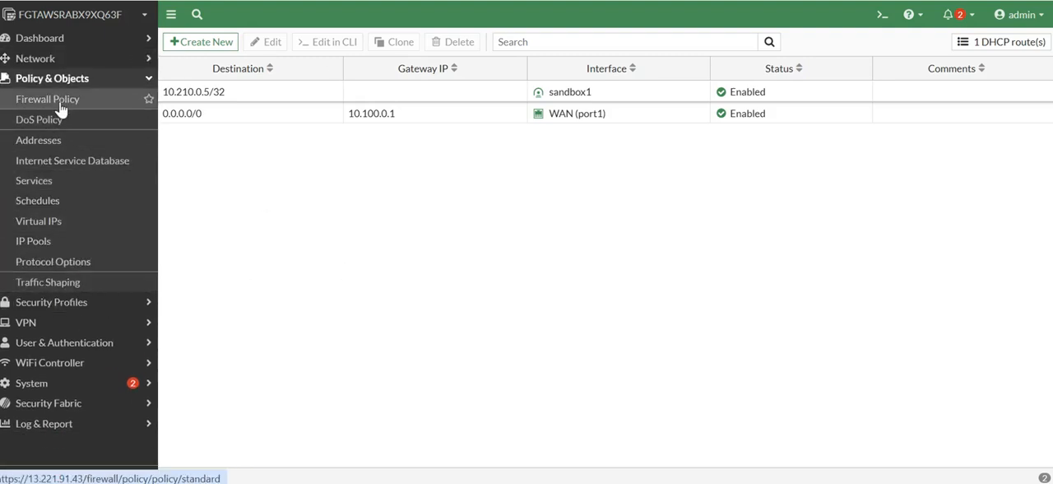
{"action": "left_click", "coordinate": [35, 100]}
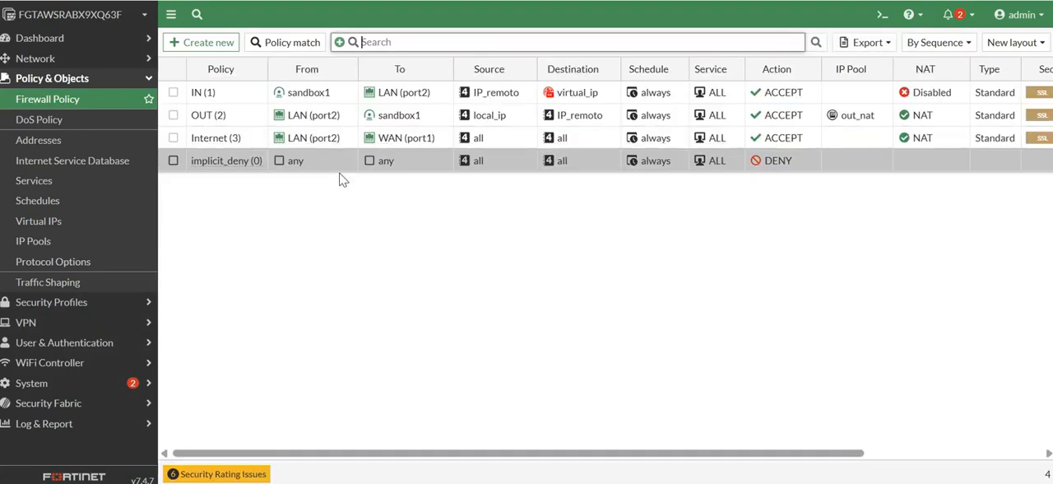
{"action": "double_click", "coordinate": [240, 112]}
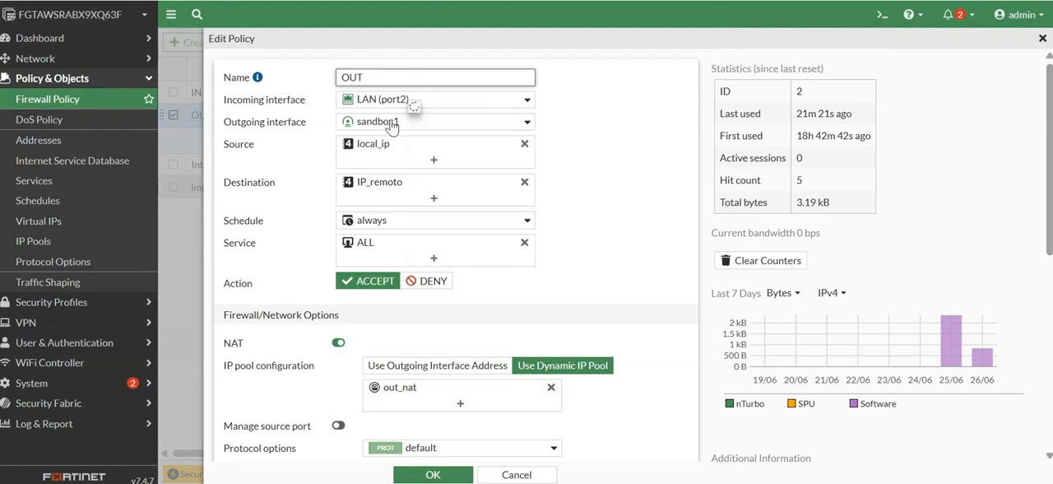
{"action": "mouse_move", "coordinate": [392, 123]}
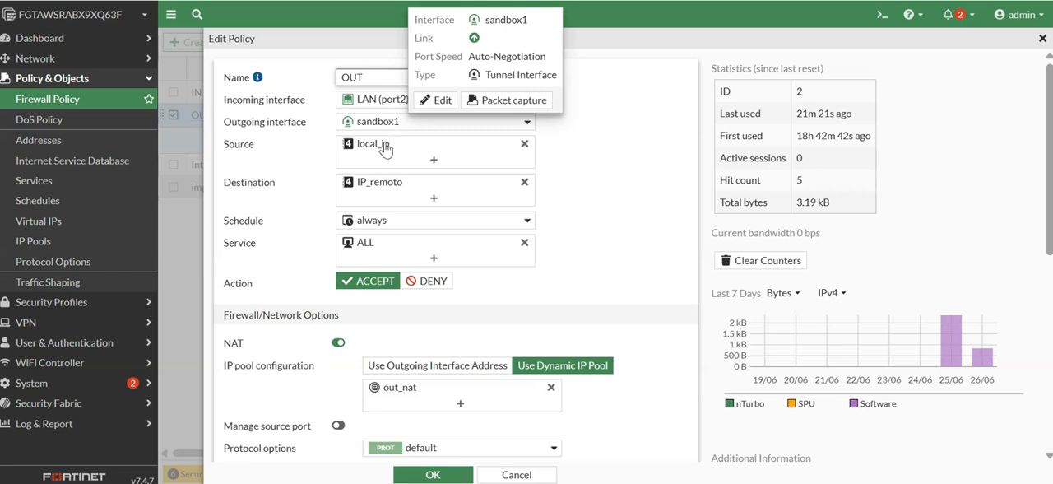
{"action": "mouse_move", "coordinate": [382, 146]}
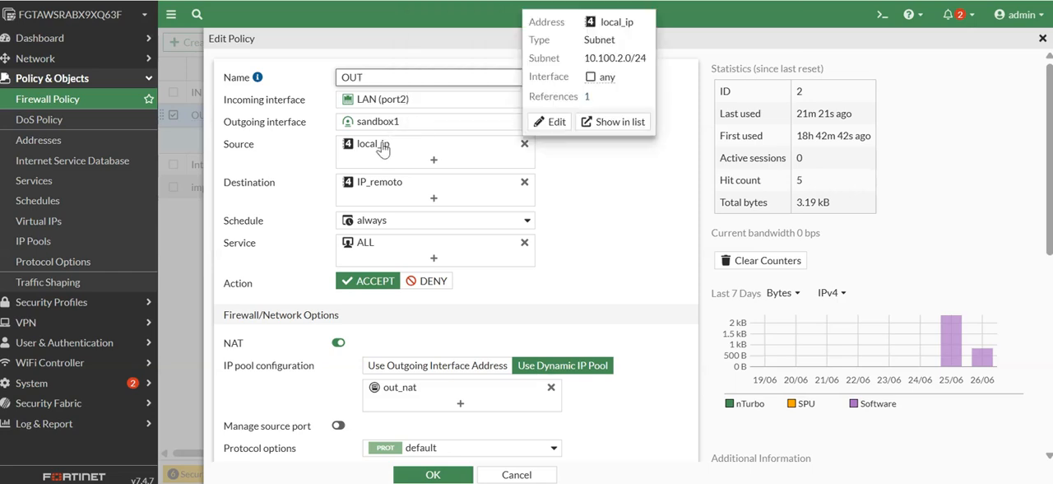
{"action": "mouse_move", "coordinate": [382, 188]}
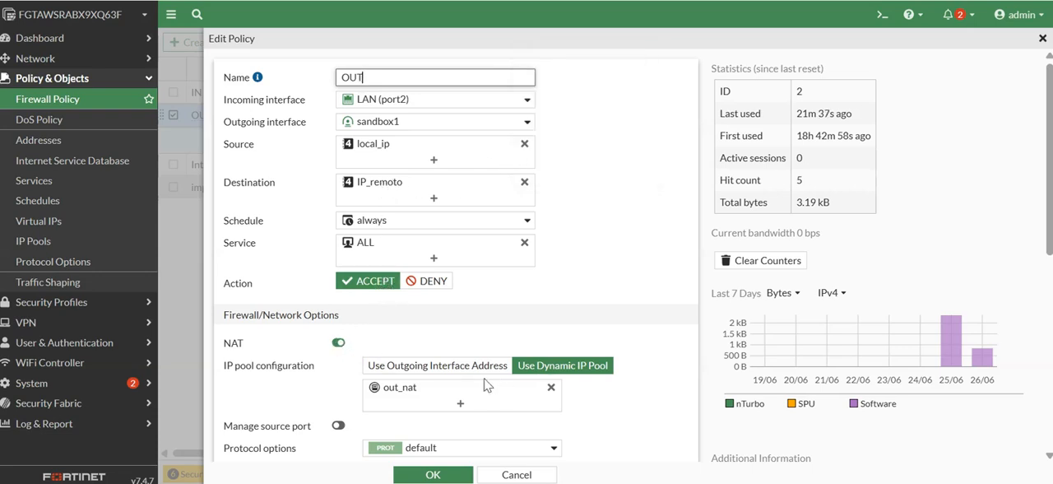
{"action": "scroll", "coordinate": [477, 387], "scroll_direction": "down", "scroll_amount": 1}
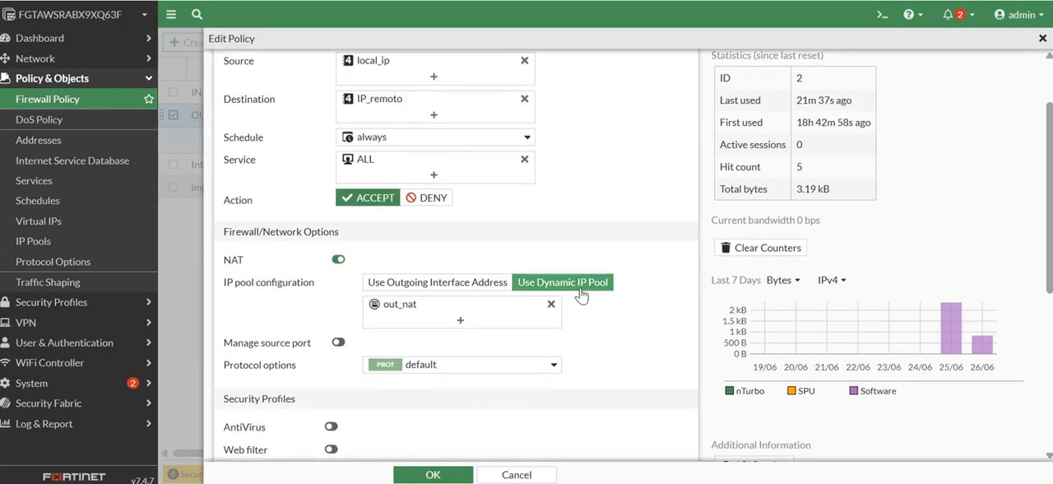
{"action": "mouse_move", "coordinate": [419, 309]}
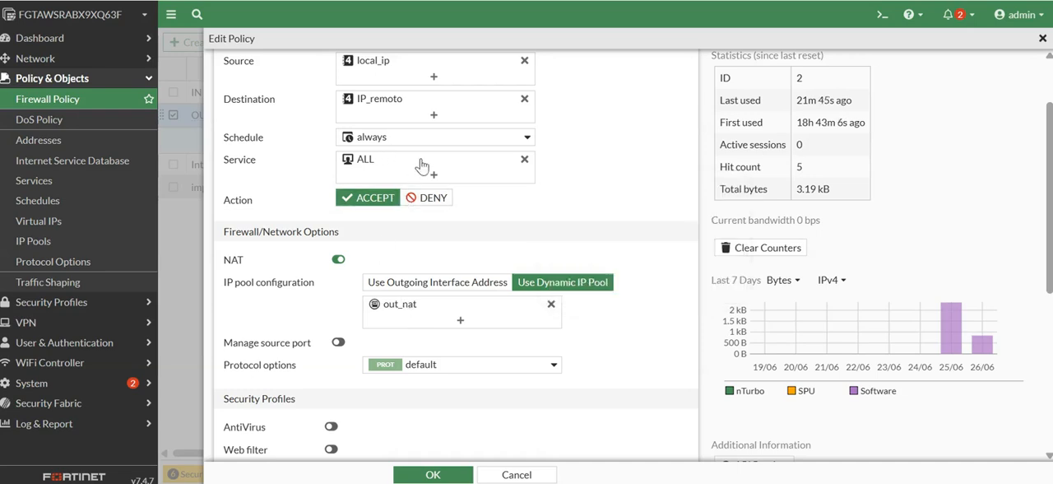
{"action": "scroll", "coordinate": [489, 207], "scroll_direction": "up", "scroll_amount": 1}
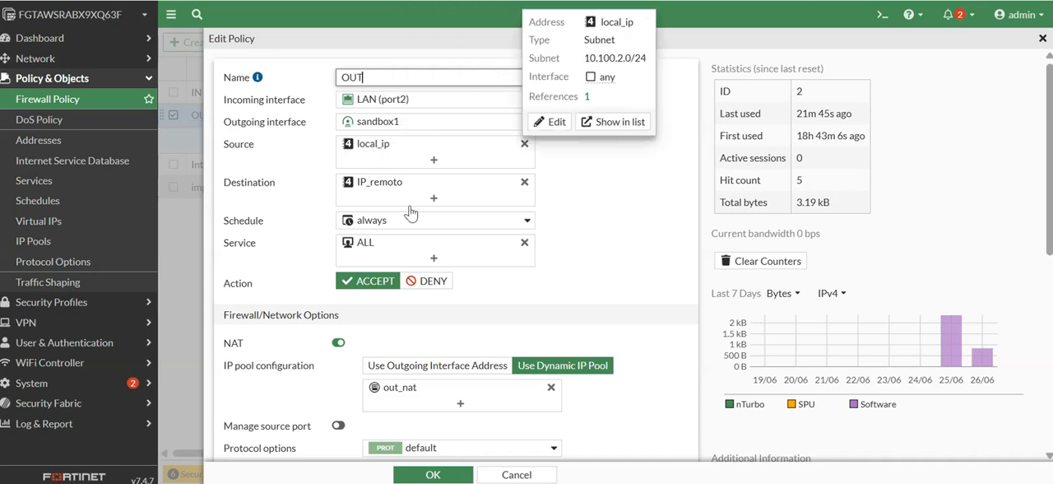
{"action": "mouse_move", "coordinate": [404, 396]}
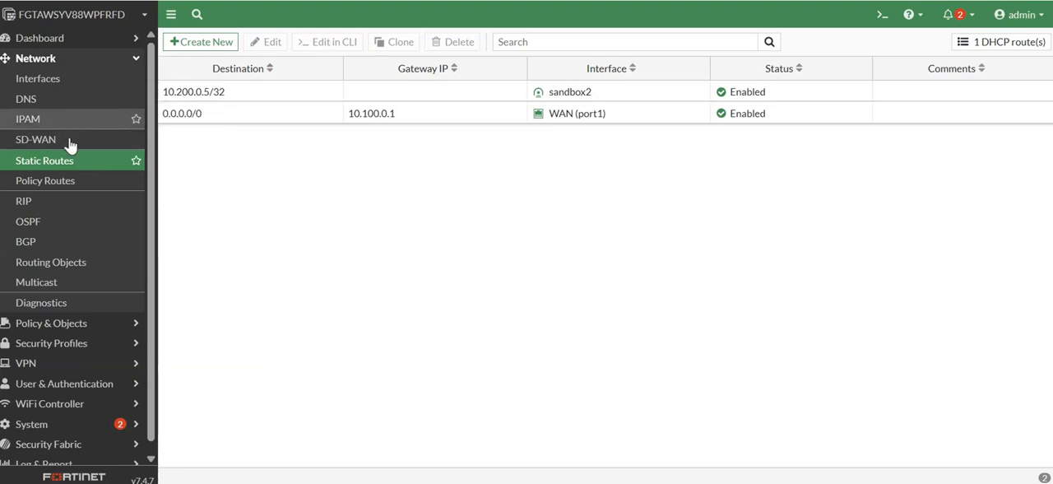
On the second FortiGate, inspect the in_nat firewall policy's interfaces, IP_remoto source and virtual_ip destination, and return to the policy list.
{"action": "left_click", "coordinate": [51, 324]}
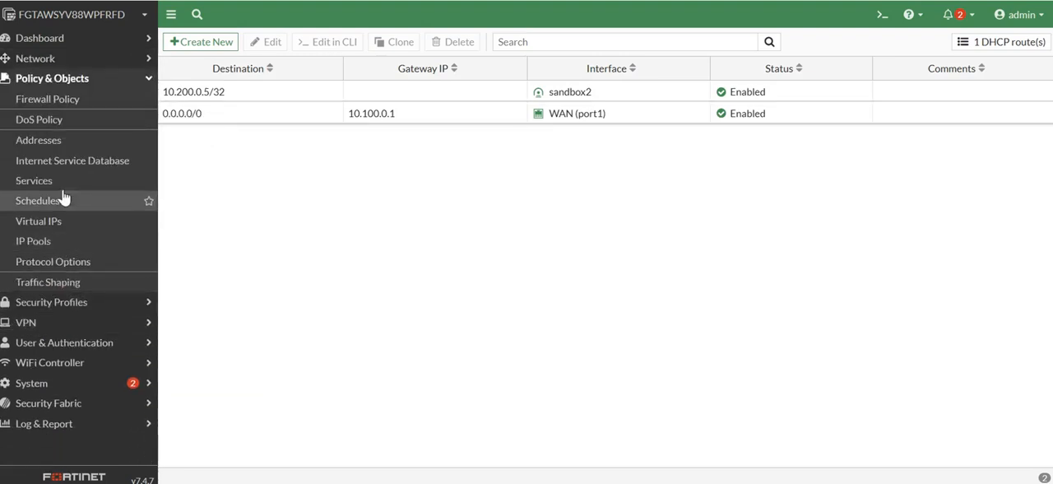
{"action": "left_click", "coordinate": [67, 100]}
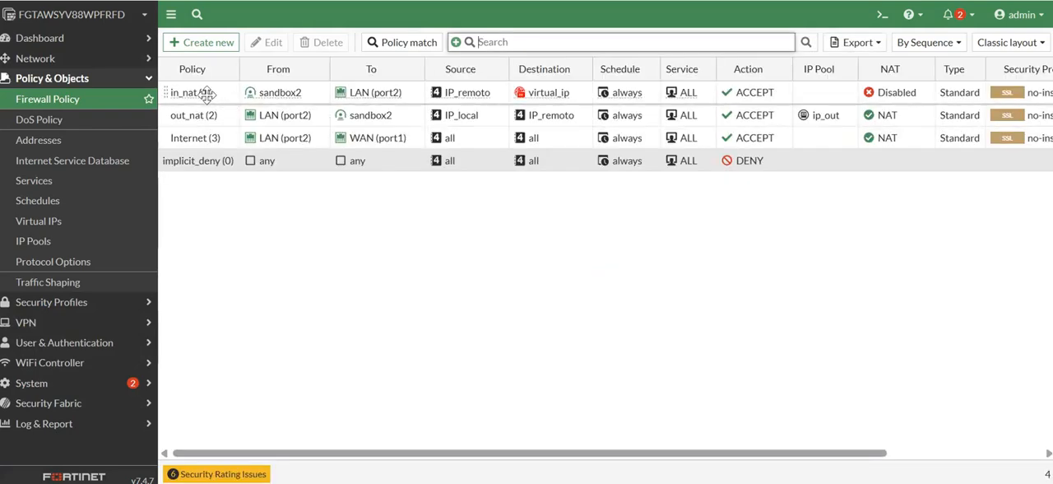
{"action": "double_click", "coordinate": [189, 93]}
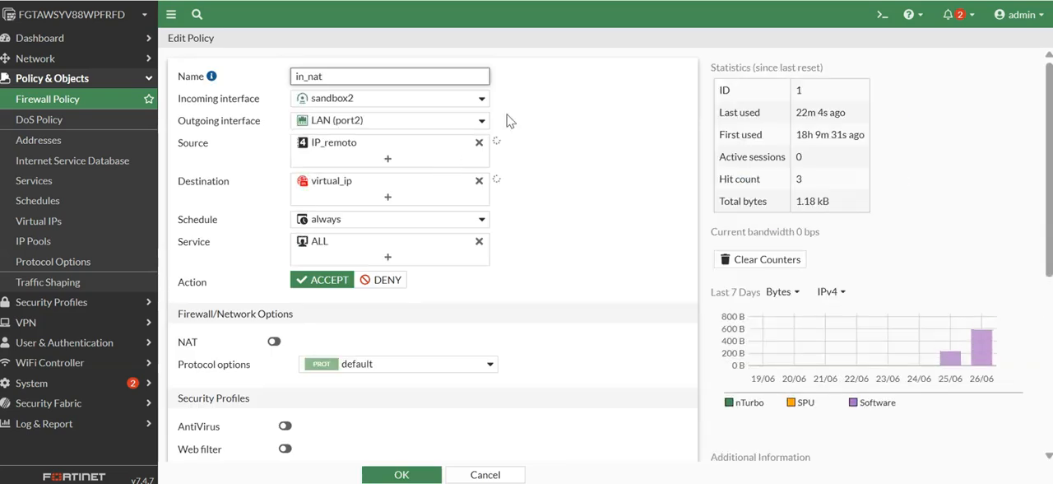
{"action": "mouse_move", "coordinate": [349, 108]}
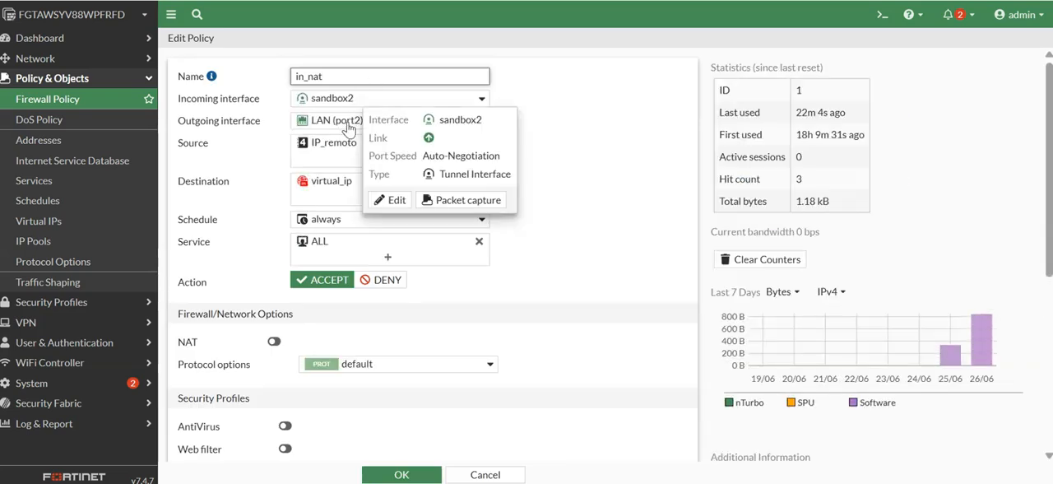
{"action": "mouse_move", "coordinate": [344, 147]}
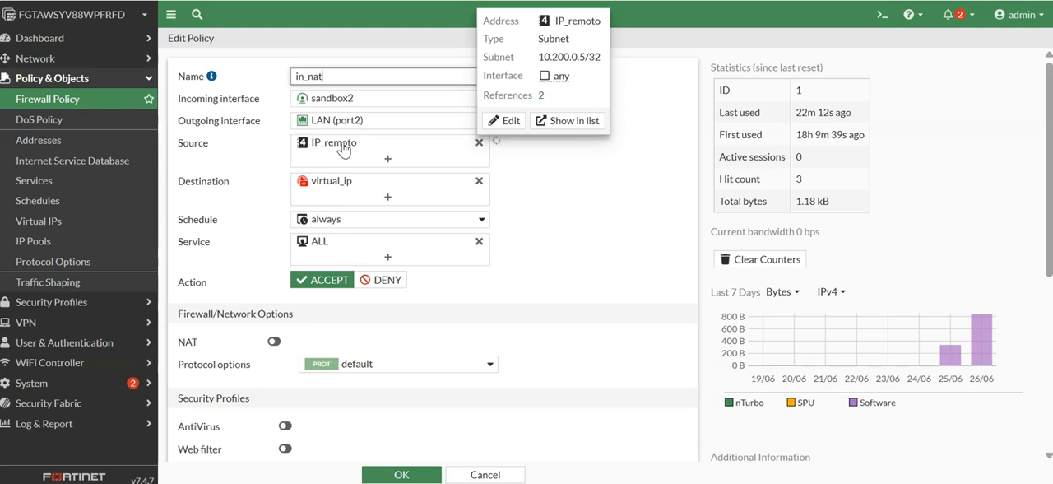
{"action": "mouse_move", "coordinate": [342, 188]}
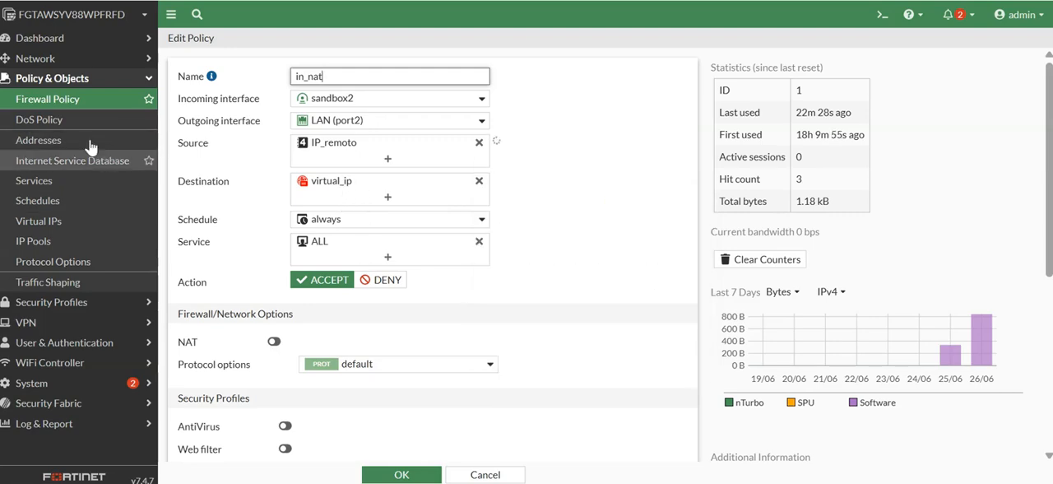
{"action": "left_click", "coordinate": [57, 99]}
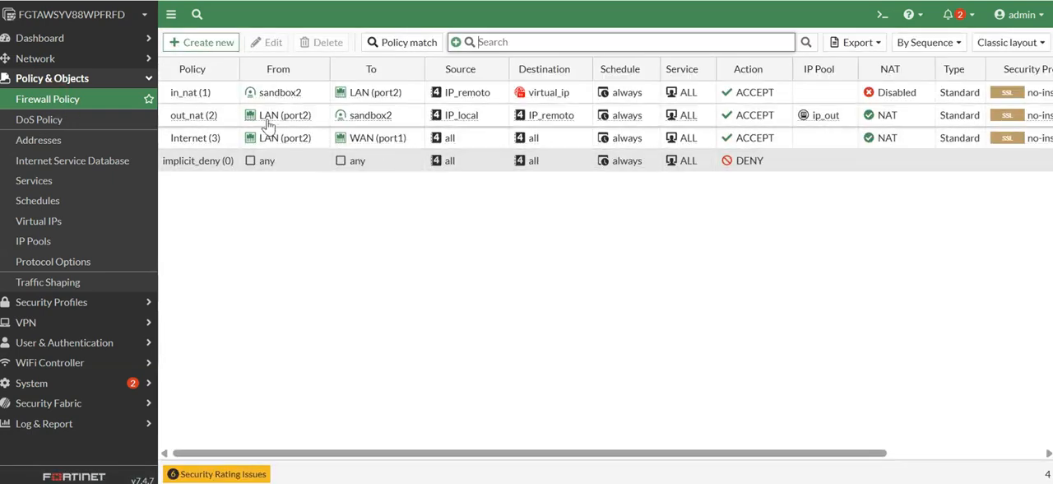
On the second FortiGate, open the out_nat firewall policy and inspect its outgoing interface, source, destination and ip_out pool details.
{"action": "double_click", "coordinate": [206, 117]}
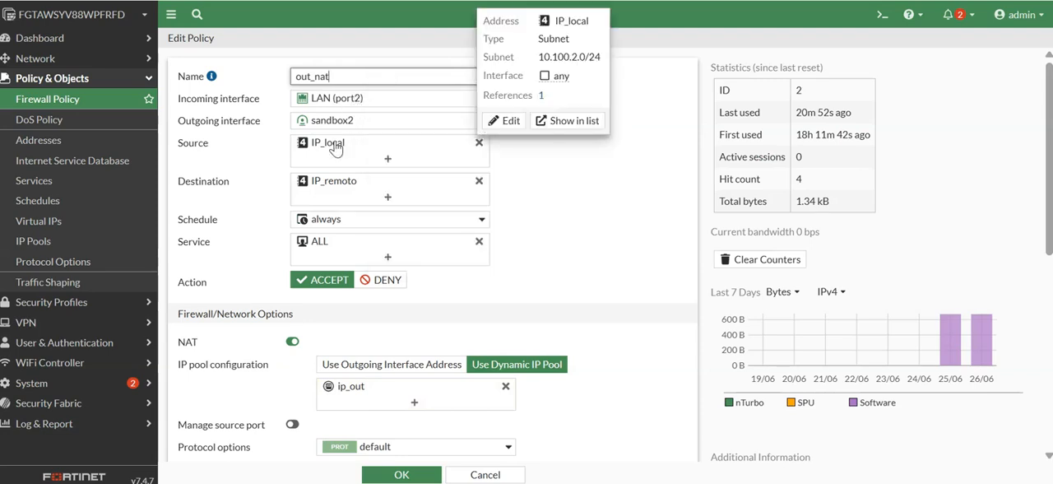
{"action": "mouse_move", "coordinate": [344, 124]}
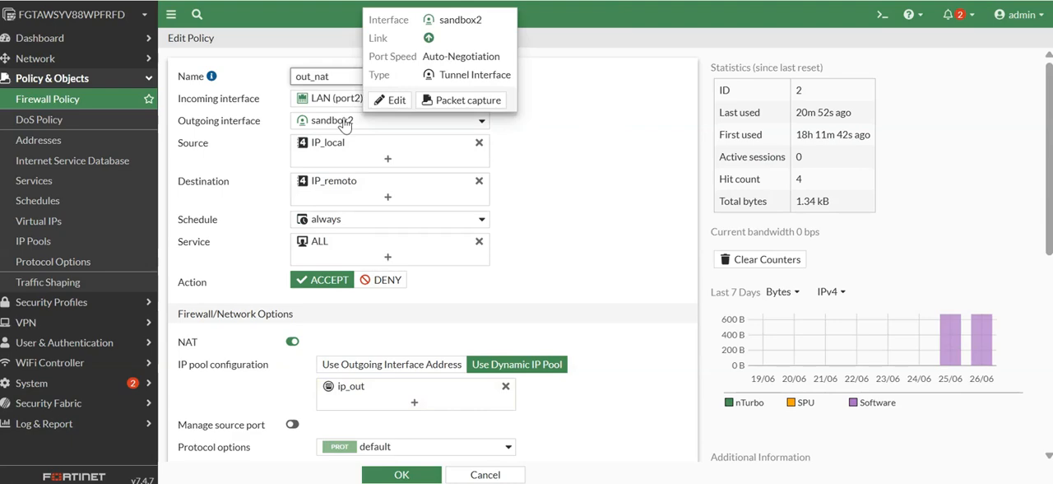
{"action": "mouse_move", "coordinate": [345, 185]}
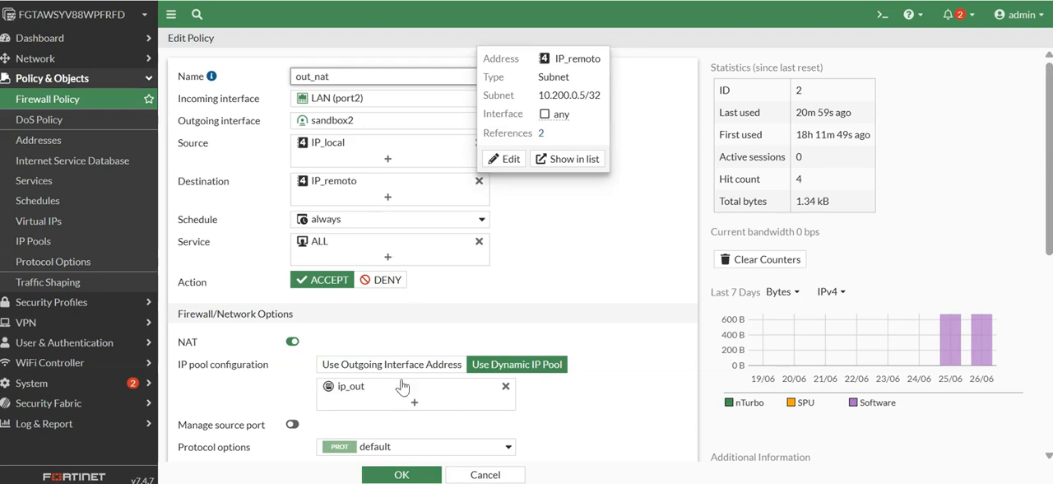
{"action": "mouse_move", "coordinate": [350, 393]}
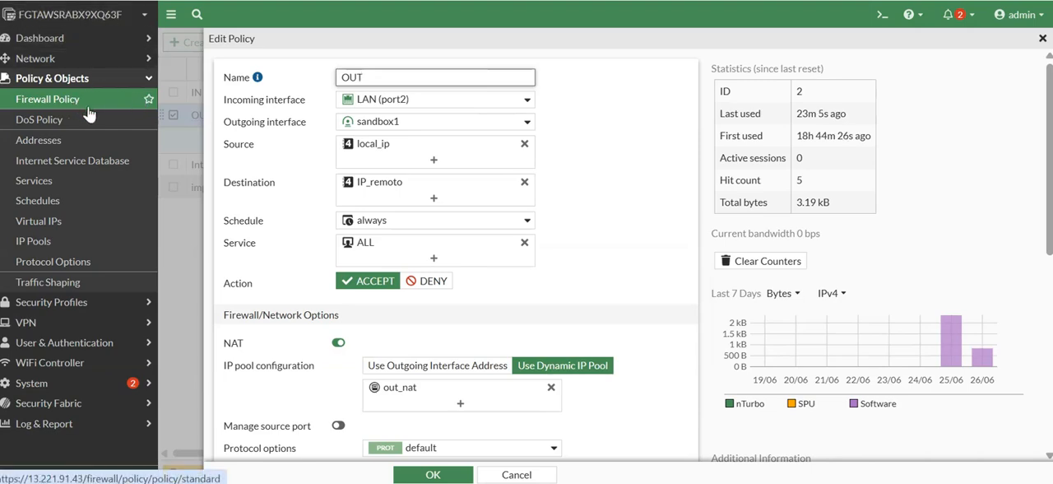
On the first FortiGate, leave the OUT policy without changes, open the IN policy and inspect its IP_remoto source and virtual_ip destination.
{"action": "left_click", "coordinate": [517, 475]}
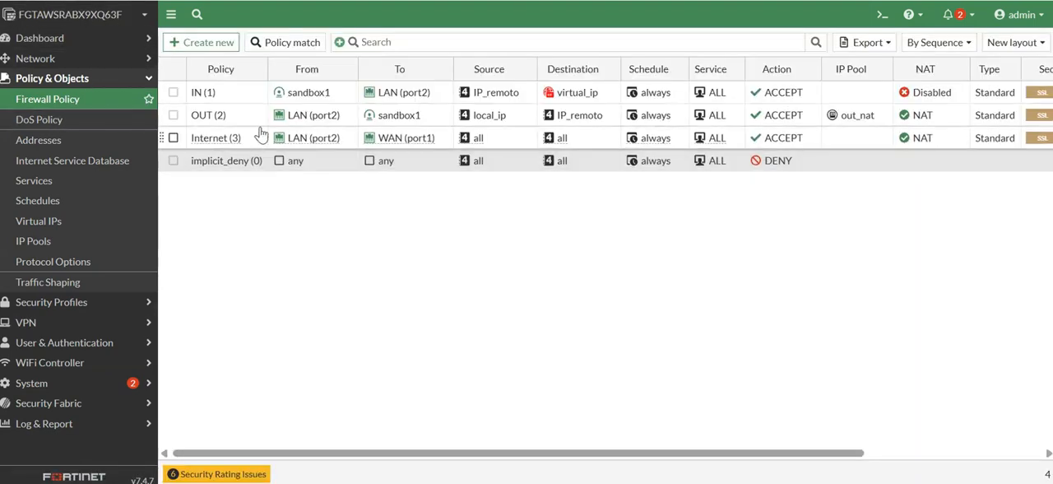
{"action": "left_click", "coordinate": [239, 93]}
{"action": "double_click", "coordinate": [240, 93]}
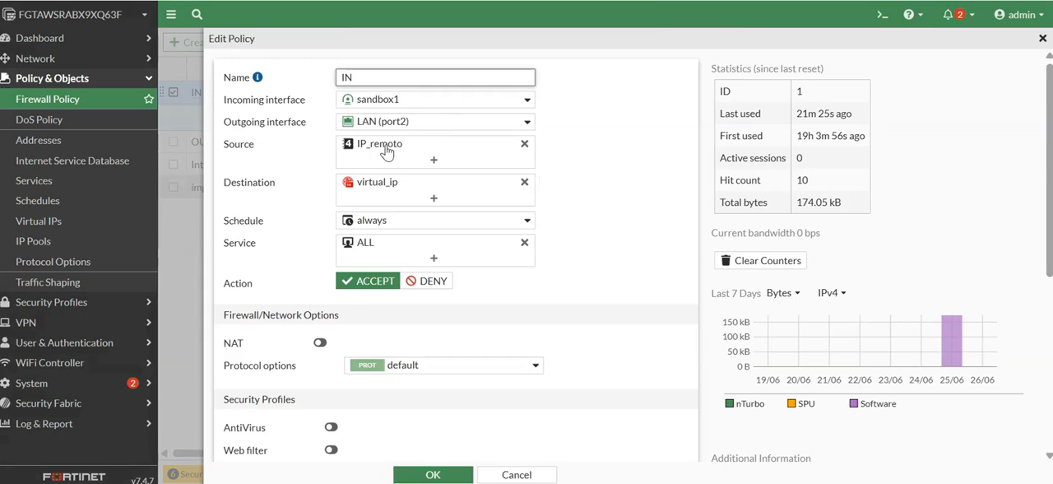
{"action": "mouse_move", "coordinate": [387, 152]}
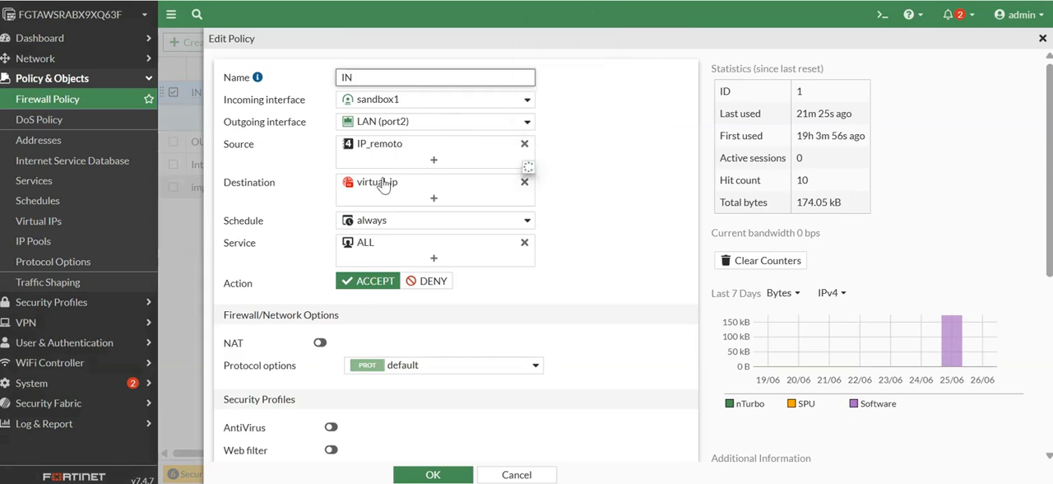
{"action": "mouse_move", "coordinate": [384, 187]}
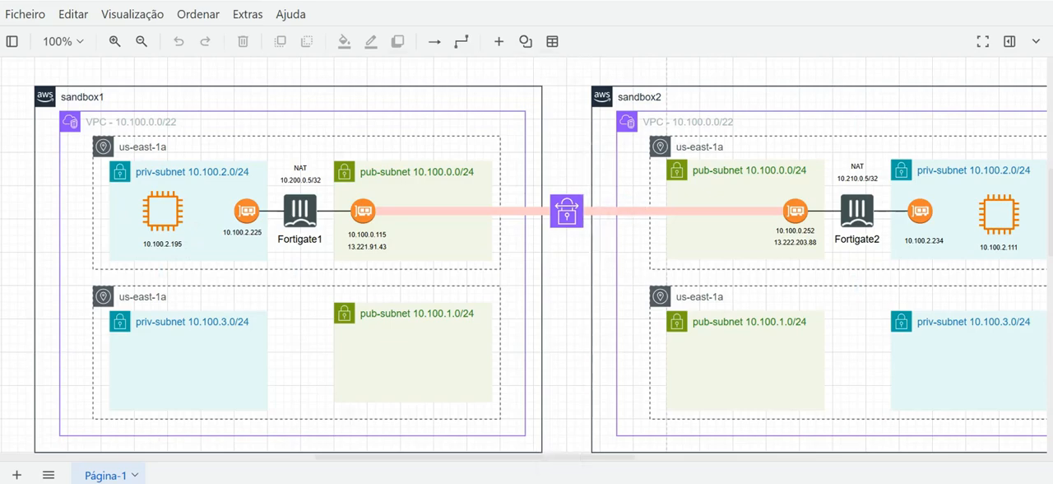
In PuTTY, load the saved sandbox1 session and open its SSH connection.
{"action": "left_click", "coordinate": [525, 284]}
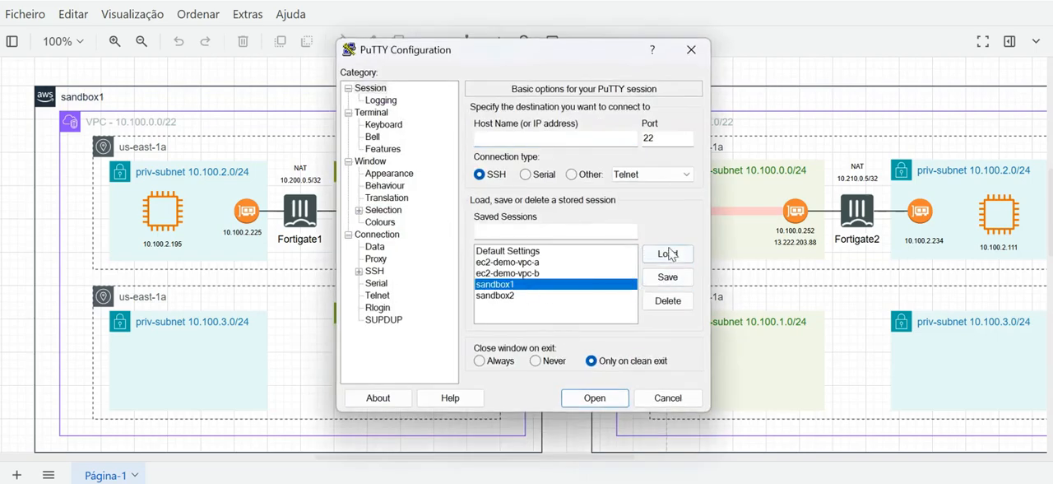
{"action": "left_click", "coordinate": [656, 254]}
{"action": "left_click", "coordinate": [589, 399]}
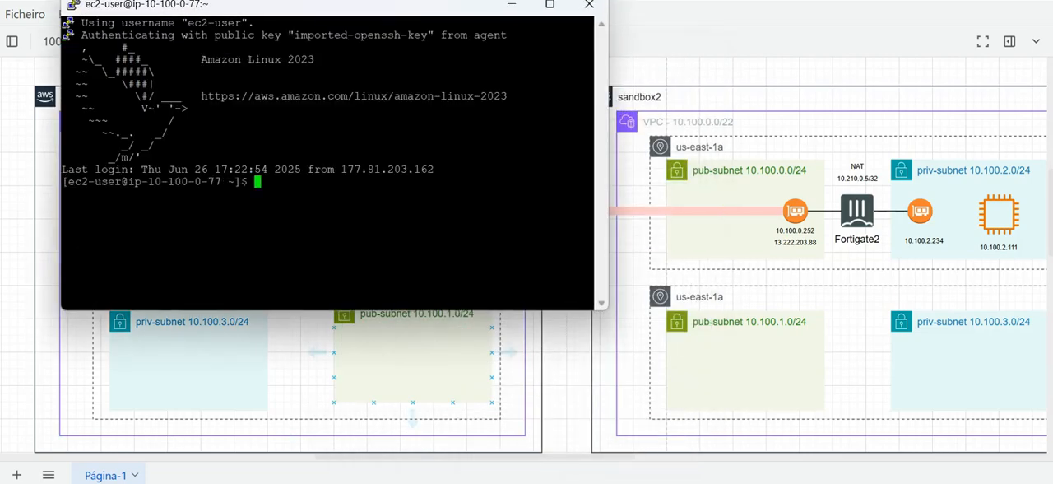
From the sandbox1 terminal, connect over SSH to the private instance at 10.100.2.195.
{"action": "key", "text": "Return"}
{"action": "key", "text": "Return"}
{"action": "type", "text": "ssh 10.100.2.195"}
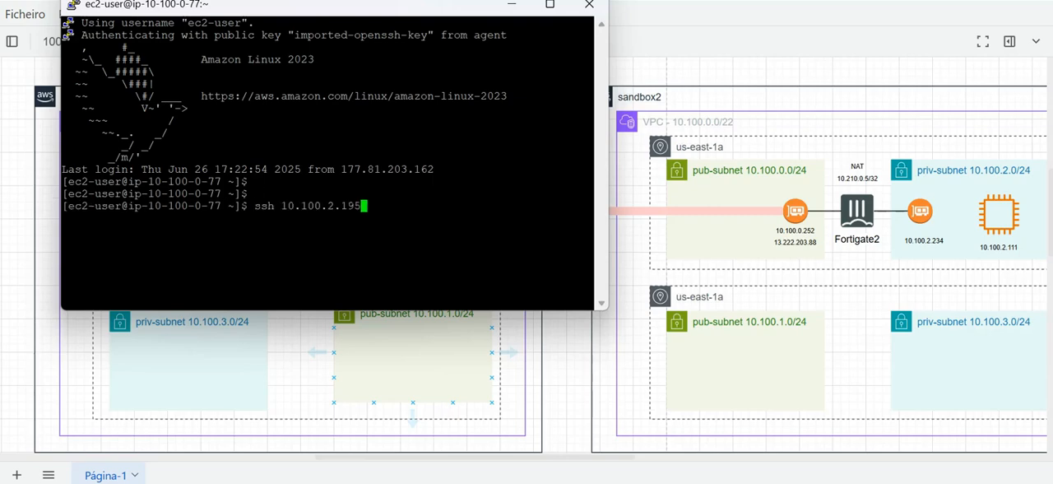
{"action": "key", "text": "Return"}
{"action": "key", "text": "Return"}
{"action": "key", "text": "Return"}
{"action": "key", "text": "Return"}
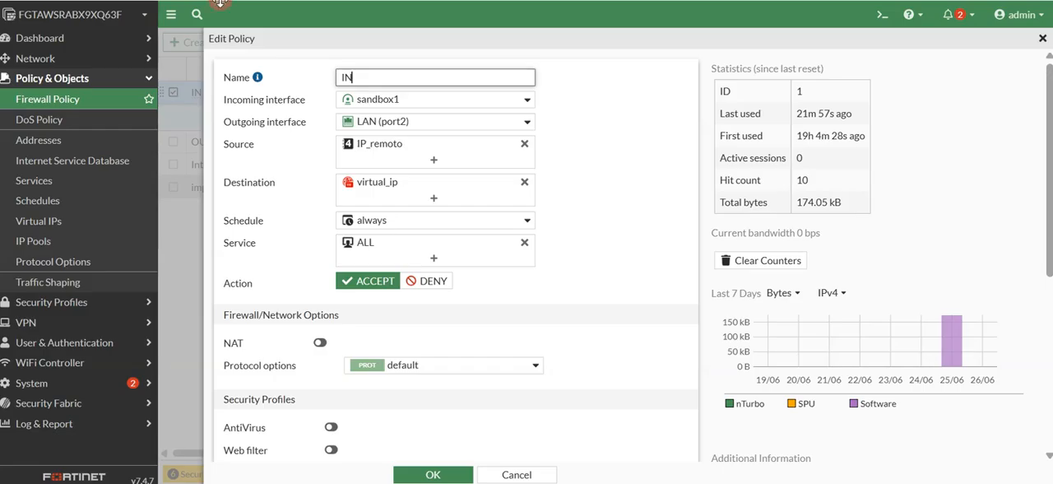
On the first FortiGate, close the IN policy, open the CLI console and run "diagnose sniffer packet any icmp".
{"action": "left_click", "coordinate": [370, 388]}
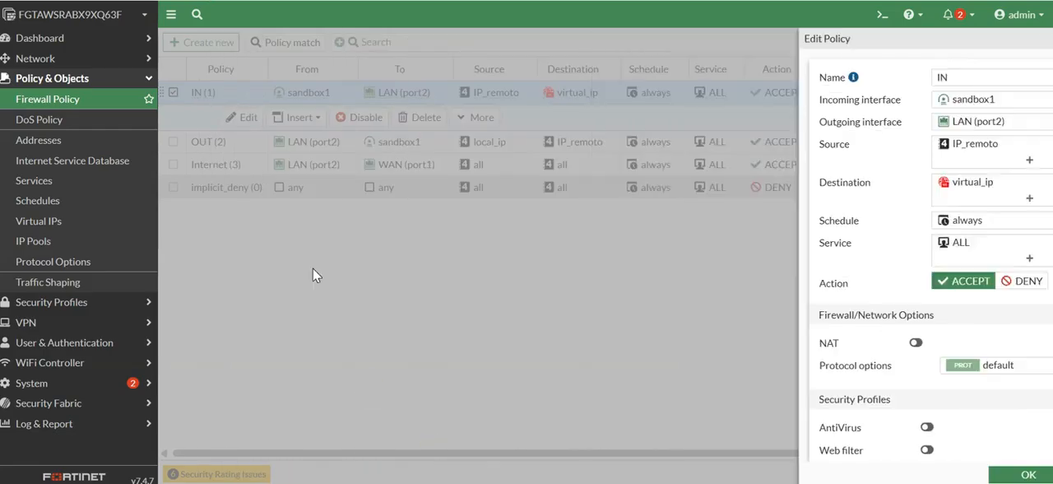
{"action": "left_click", "coordinate": [883, 15]}
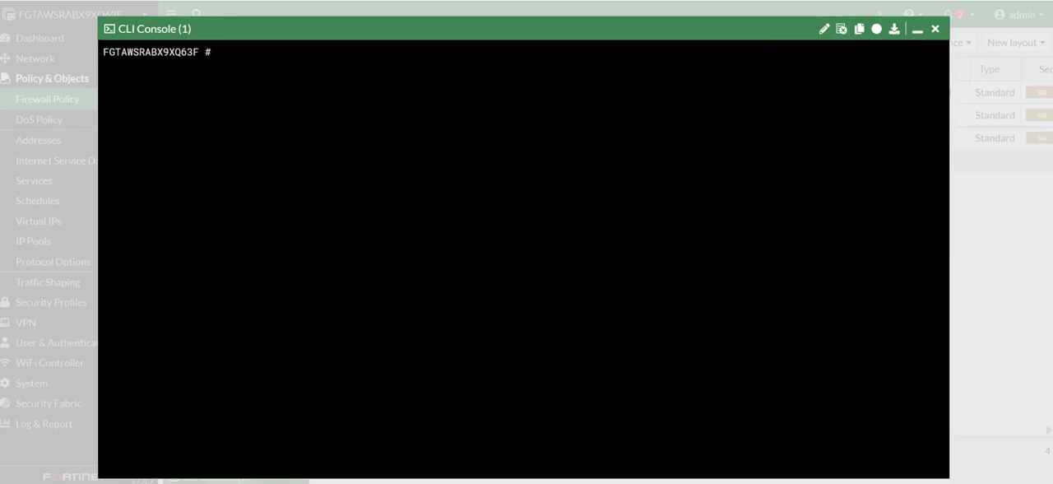
{"action": "type", "text": "diagnose sniffer "}
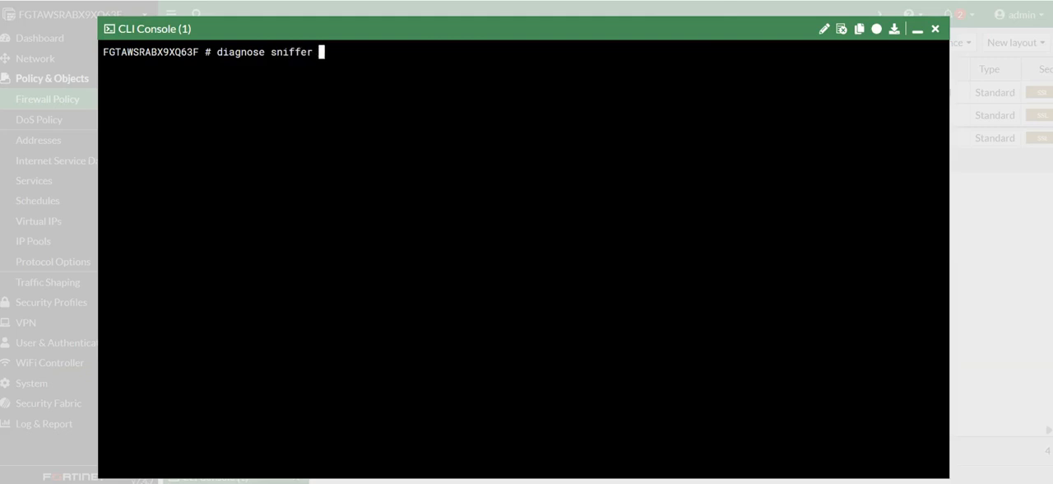
{"action": "type", "text": "packet any icmp"}
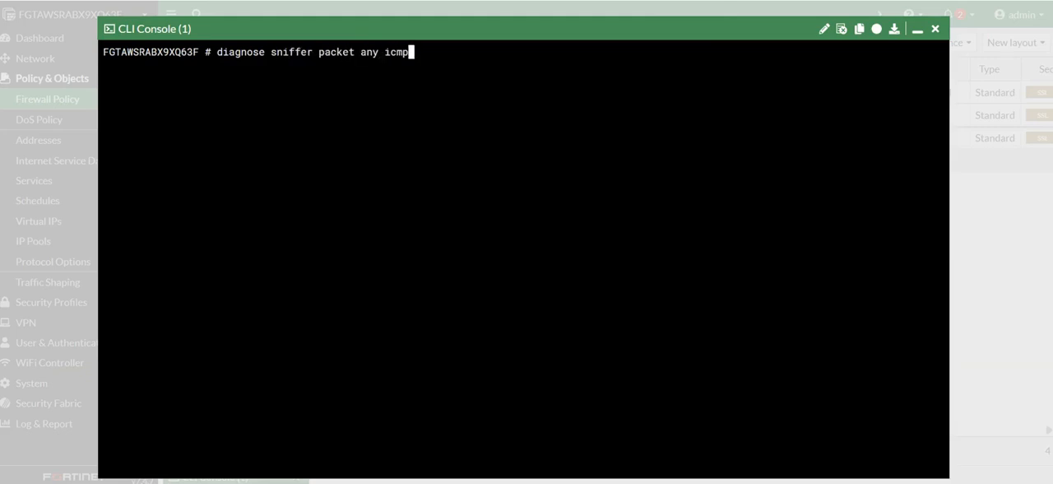
{"action": "key", "text": "Return"}
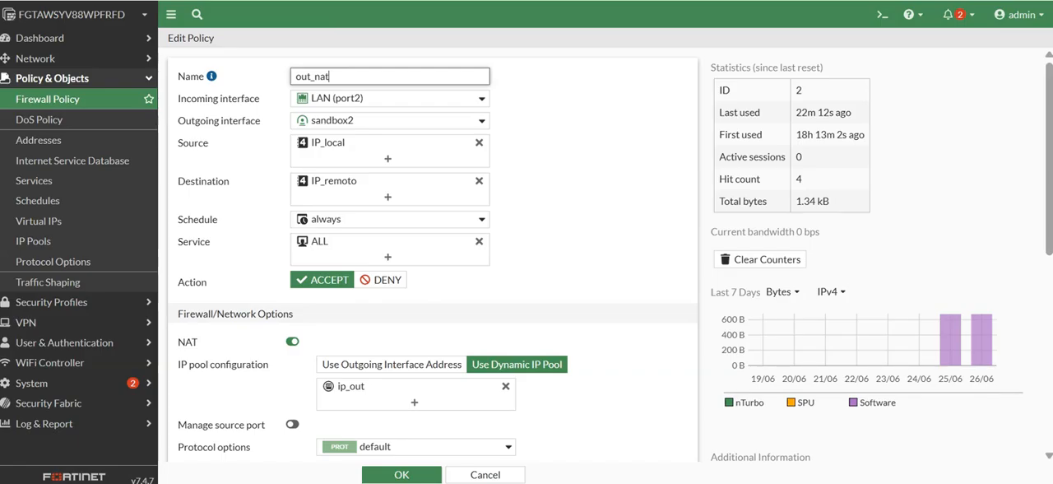
Switch to the second FortiGate, open its CLI console and run "diagnose sniffer packet any icmp".
{"action": "left_click", "coordinate": [880, 14]}
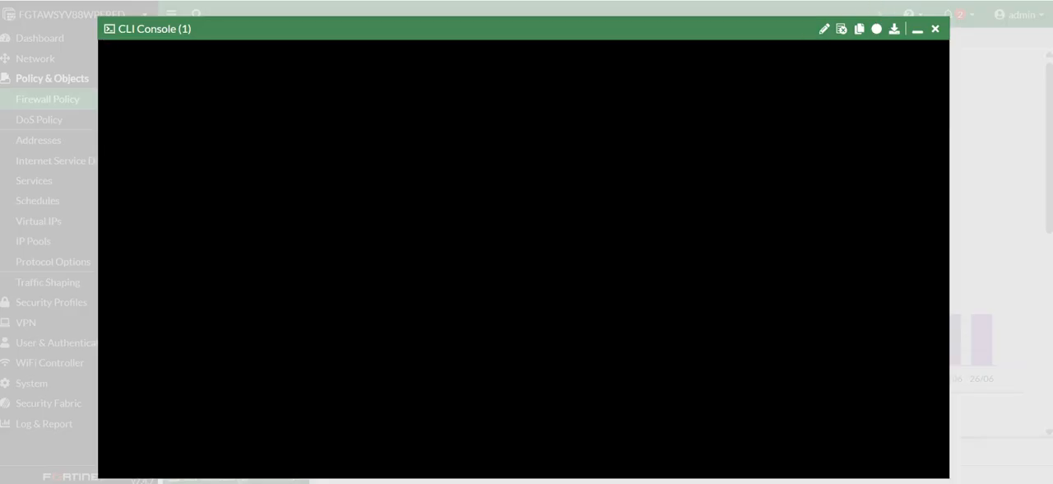
{"action": "key", "text": "Return"}
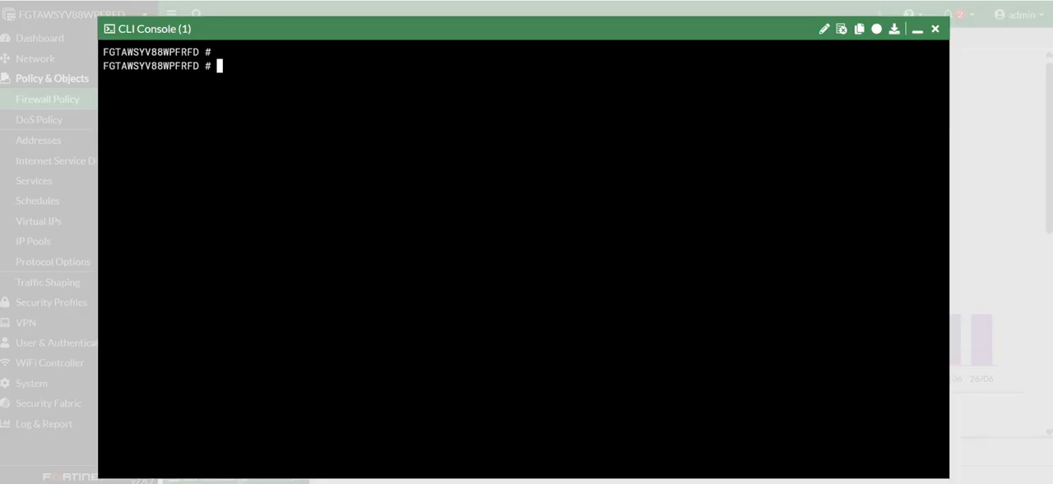
{"action": "type", "text": "diagnose sniffer"}
{"action": "key", "text": "BackSpace"}
{"action": "key", "text": "BackSpace"}
{"action": "key", "text": "BackSpace"}
{"action": "type", "text": "packet any icm"}
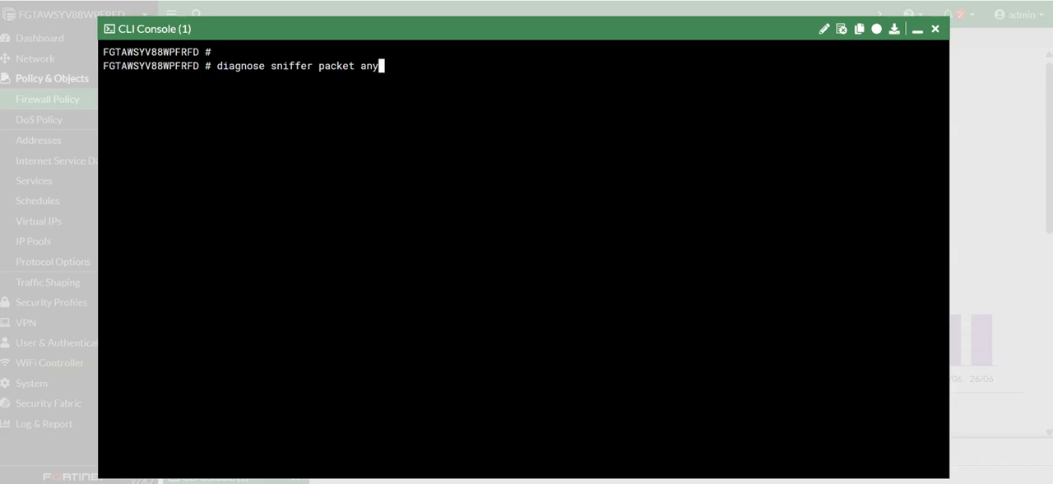
{"action": "type", "text": "p"}
{"action": "key", "text": "Return"}
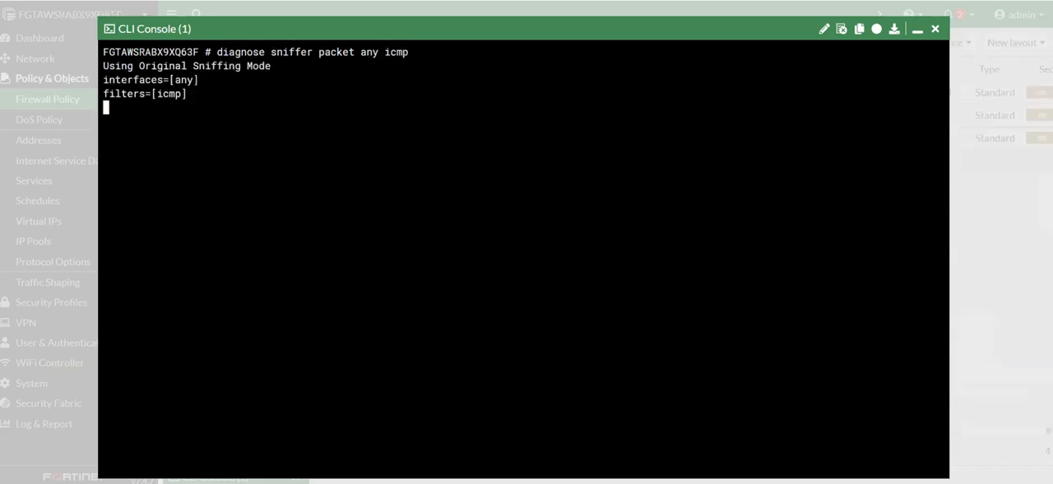
In the SSH terminal on the 10.100.2.195 instance, ping 10.210.0.5 and stop the ping after a few replies.
{"action": "key", "text": "alt+Tab"}
{"action": "left_click", "coordinate": [492, 226]}
{"action": "key", "text": "Return"}
{"action": "key", "text": "Return"}
{"action": "type", "text": "ping "}
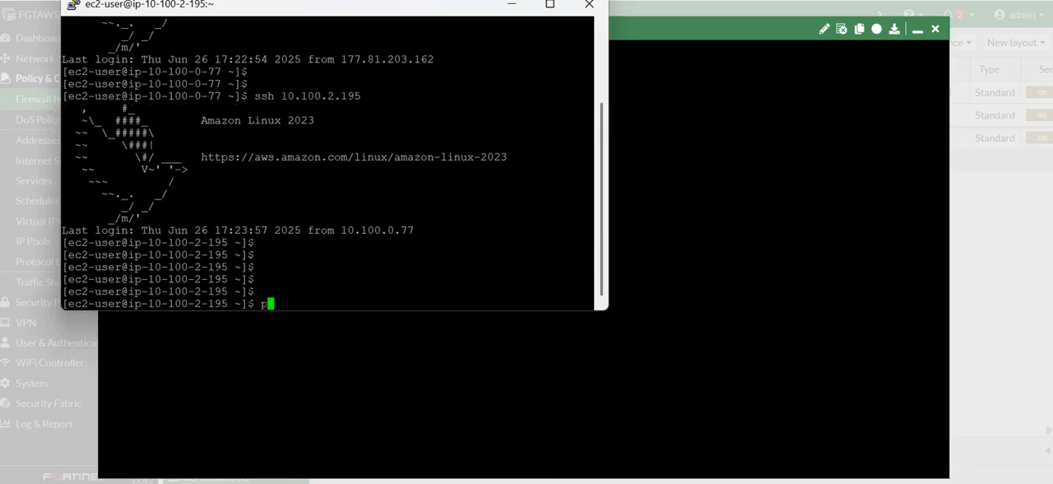
{"action": "type", "text": "10.210.0.5"}
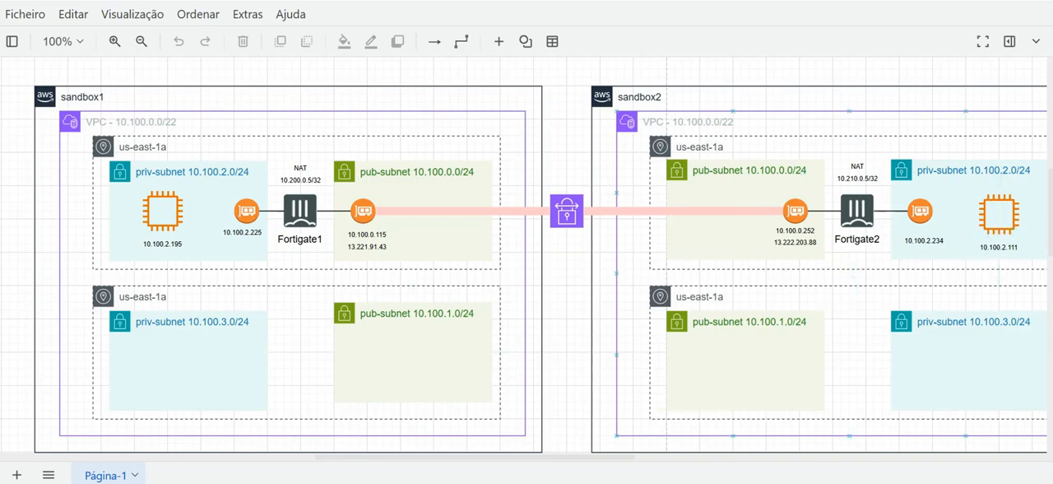
{"action": "left_click", "coordinate": [531, 414]}
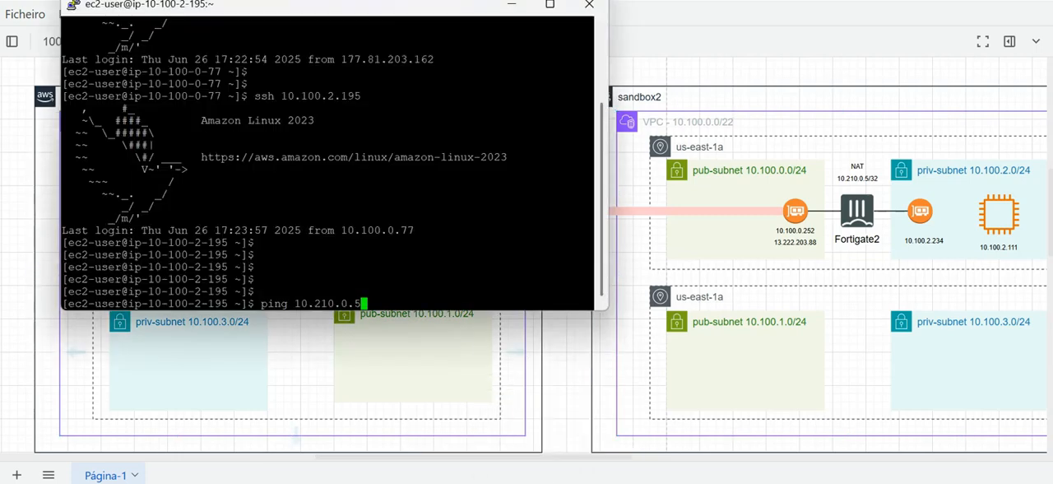
{"action": "key", "text": "Return"}
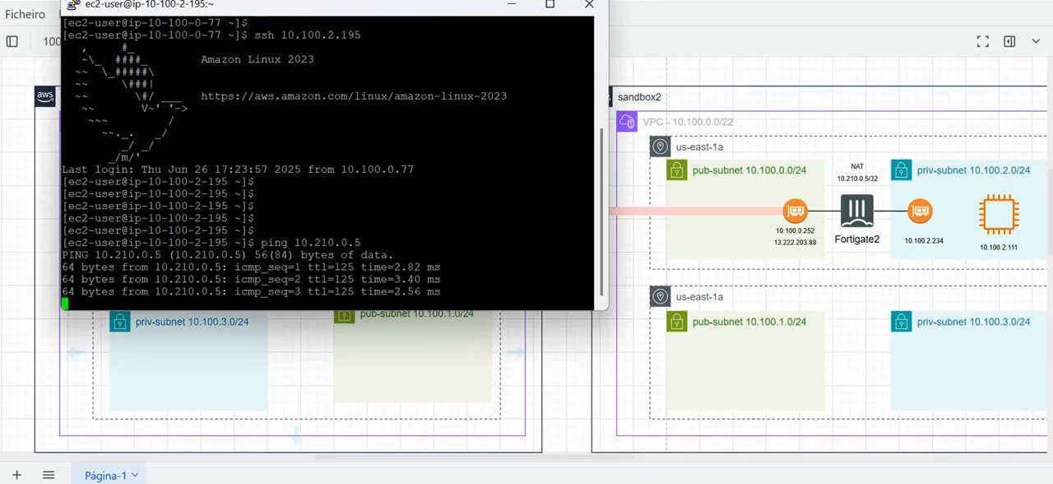
{"action": "key", "text": "ctrl+c"}
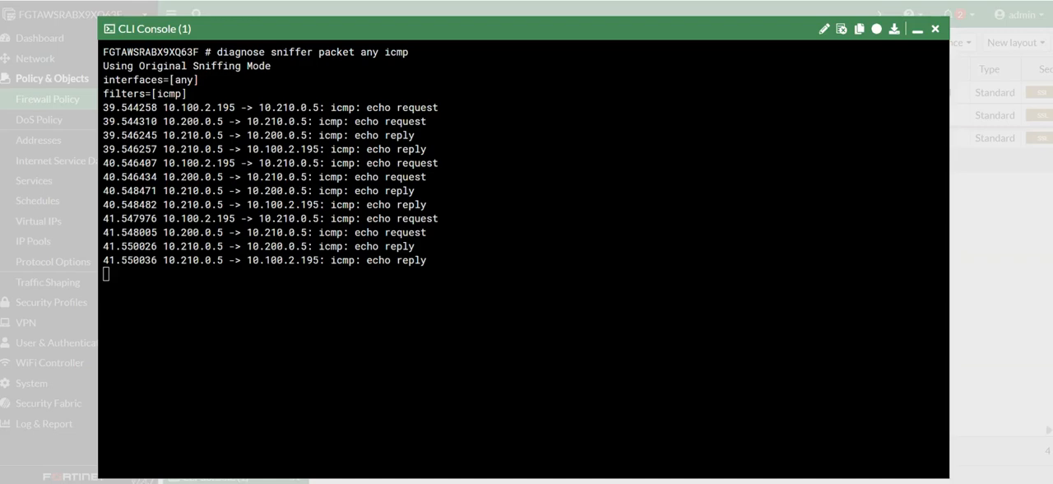
In the first FortiGate's sniffer output, trace the source and destination addresses of the first echo requests and replies before and after NAT.
{"action": "left_click_drag", "start_coordinate": [168, 107], "coordinate": [217, 107]}
{"action": "left_click_drag", "start_coordinate": [258, 107], "coordinate": [311, 107]}
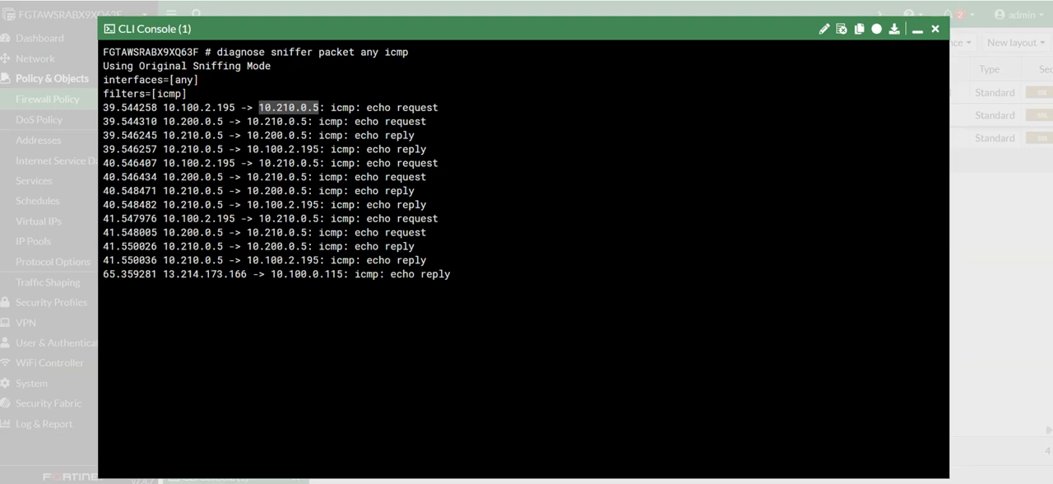
{"action": "left_click_drag", "start_coordinate": [157, 121], "coordinate": [224, 121]}
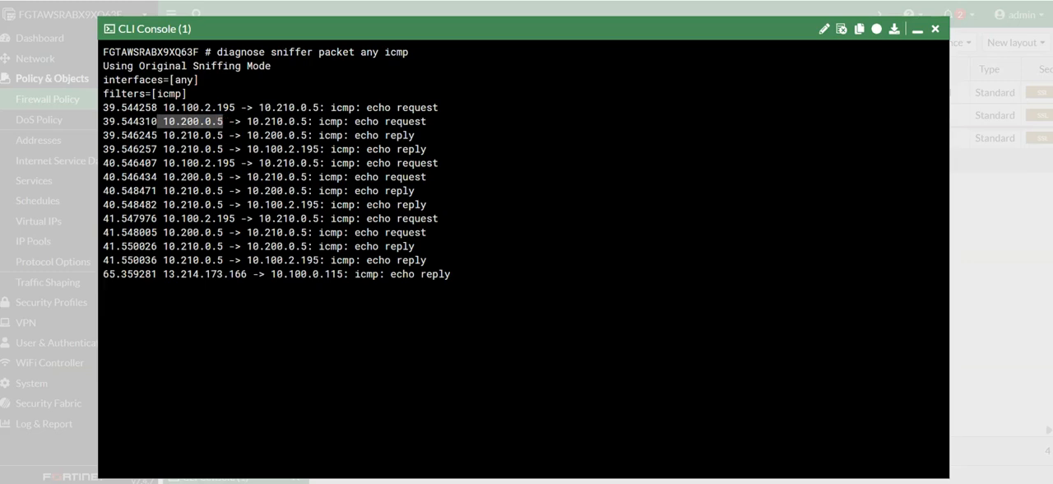
{"action": "left_click_drag", "start_coordinate": [246, 121], "coordinate": [313, 121]}
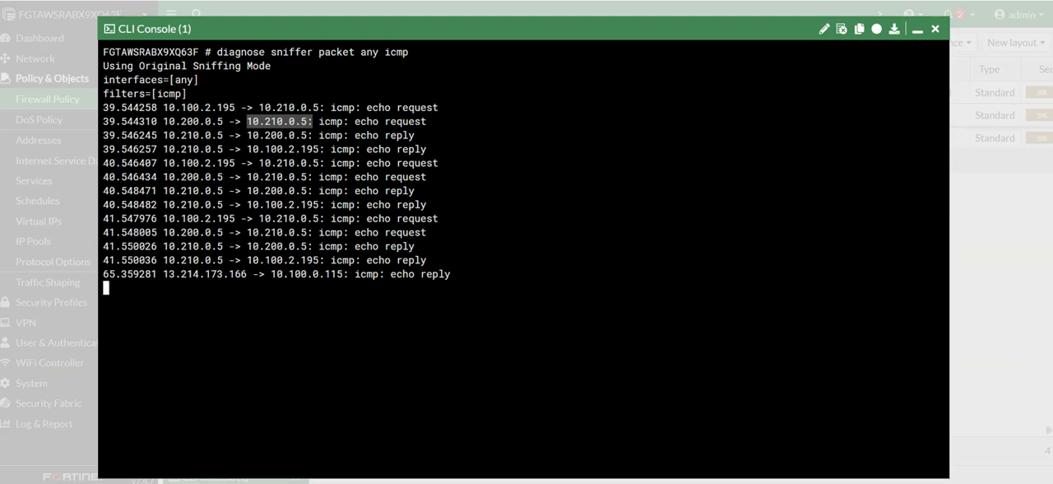
{"action": "key", "text": "ctrl+c"}
{"action": "left_click_drag", "start_coordinate": [163, 135], "coordinate": [212, 134]}
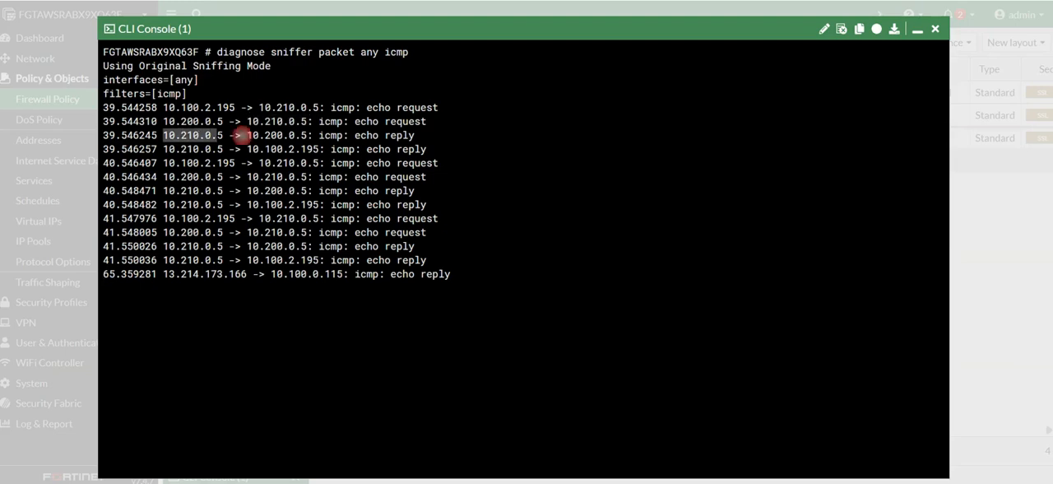
{"action": "left_click", "coordinate": [233, 137]}
{"action": "left_click_drag", "start_coordinate": [247, 135], "coordinate": [307, 135]}
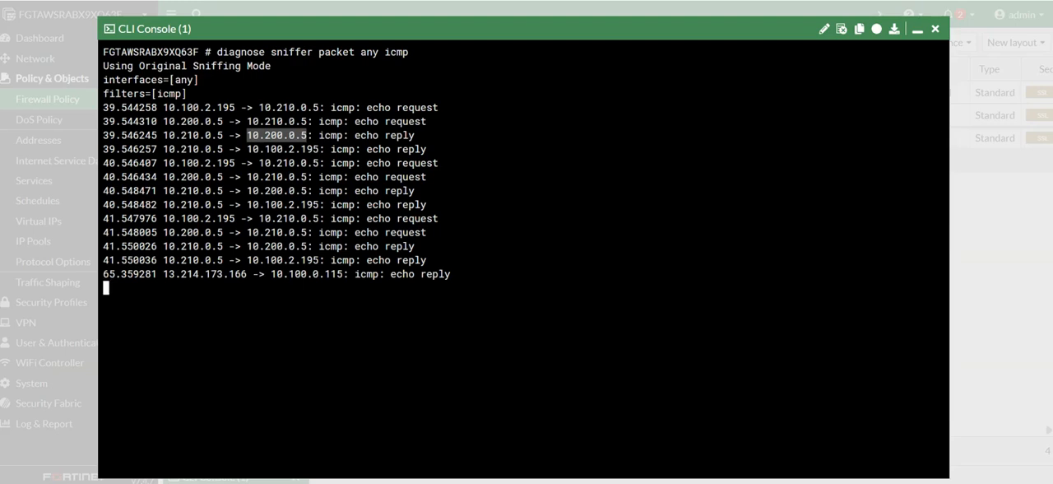
{"action": "left_click_drag", "start_coordinate": [163, 149], "coordinate": [223, 149]}
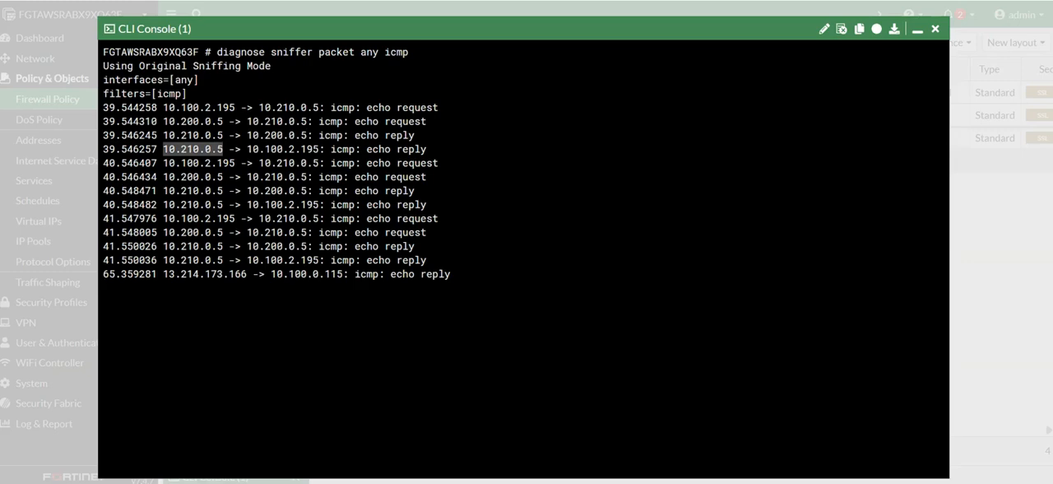
{"action": "left_click_drag", "start_coordinate": [247, 149], "coordinate": [306, 149]}
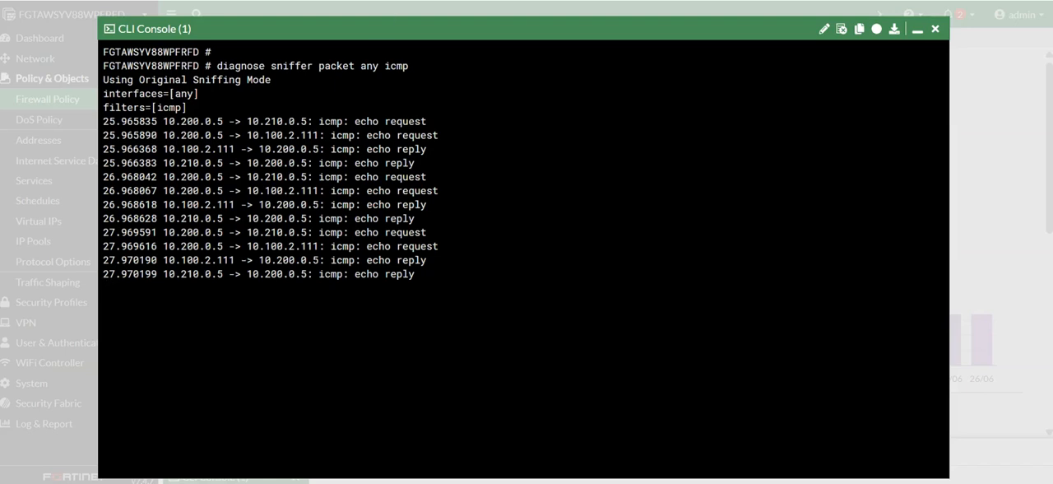
Trace the source and destination addresses through NAT in the second FortiGate's sniffer output and in the returning echo reply on the first FortiGate.
{"action": "left_click_drag", "start_coordinate": [163, 121], "coordinate": [299, 121]}
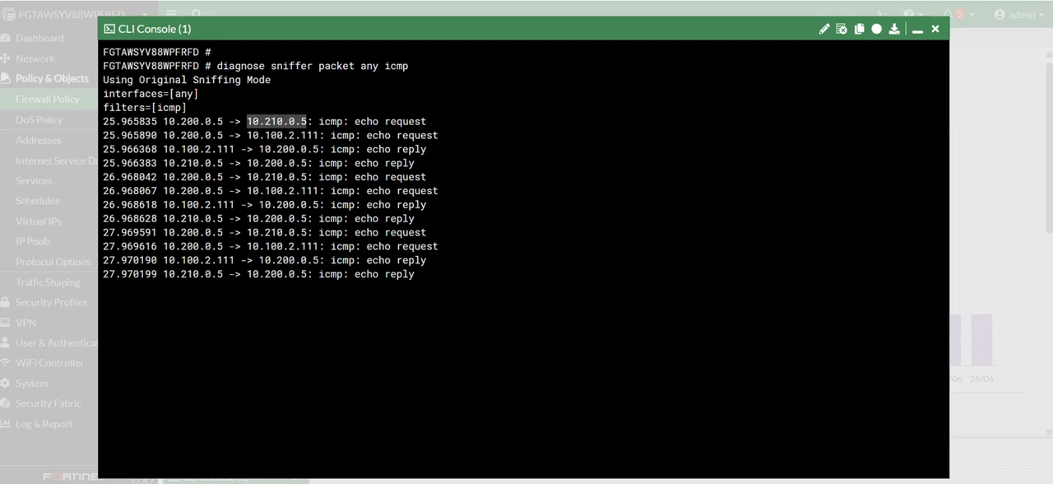
{"action": "left_click_drag", "start_coordinate": [164, 135], "coordinate": [218, 135]}
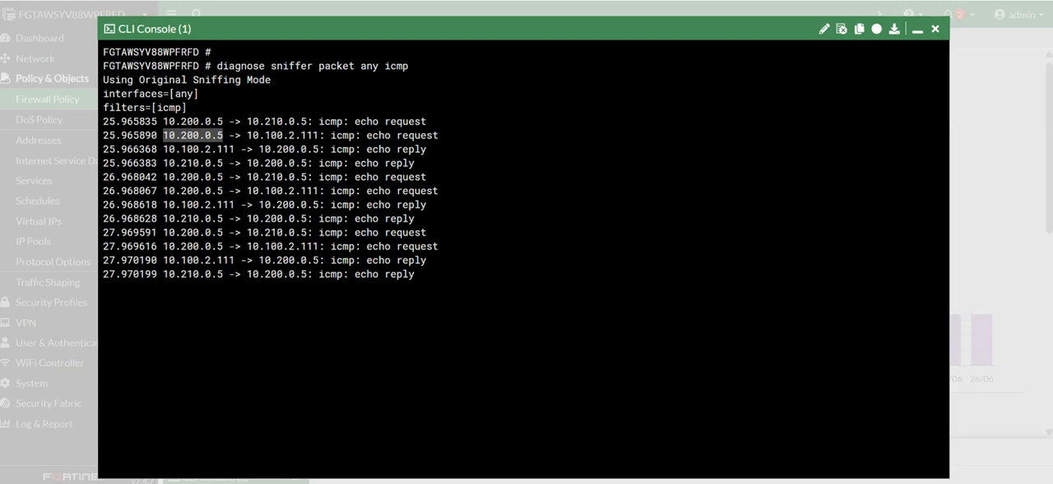
{"action": "left_click_drag", "start_coordinate": [163, 149], "coordinate": [325, 148]}
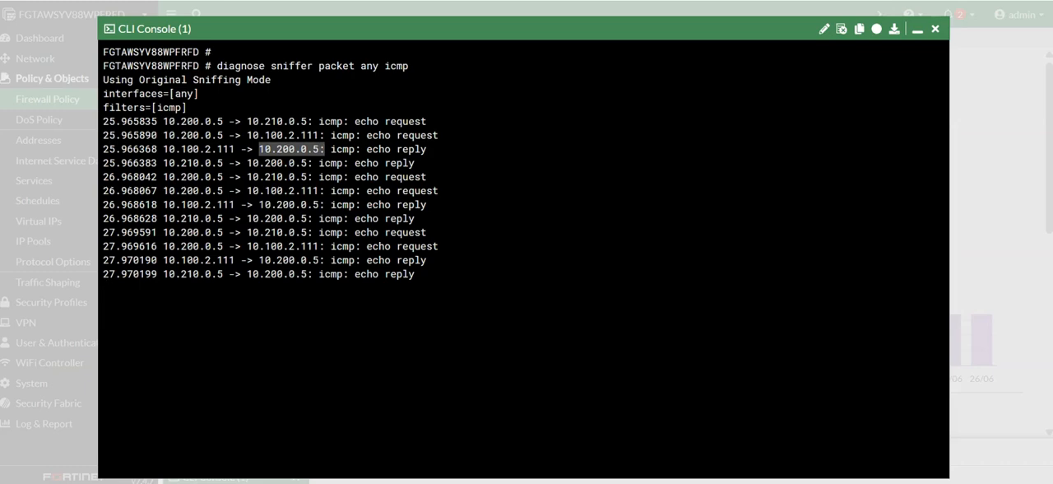
{"action": "left_click_drag", "start_coordinate": [175, 149], "coordinate": [235, 149]}
{"action": "left_click_drag", "start_coordinate": [169, 163], "coordinate": [306, 163]}
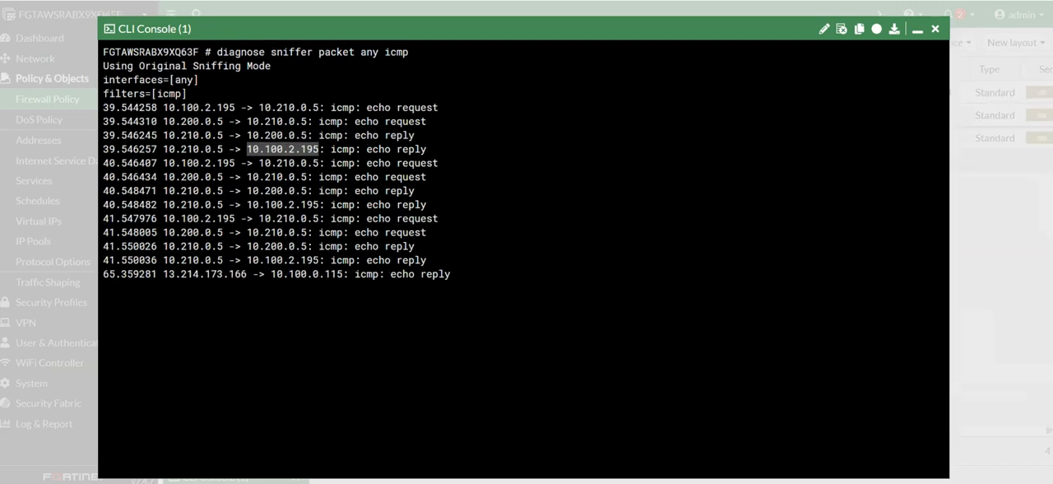
{"action": "left_click", "coordinate": [275, 142]}
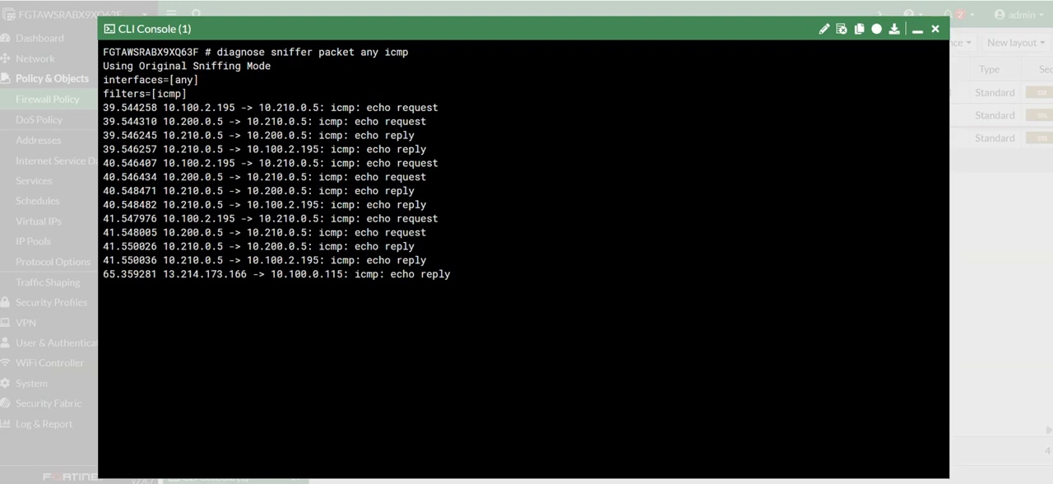
{"action": "left_click_drag", "start_coordinate": [190, 135], "coordinate": [299, 135]}
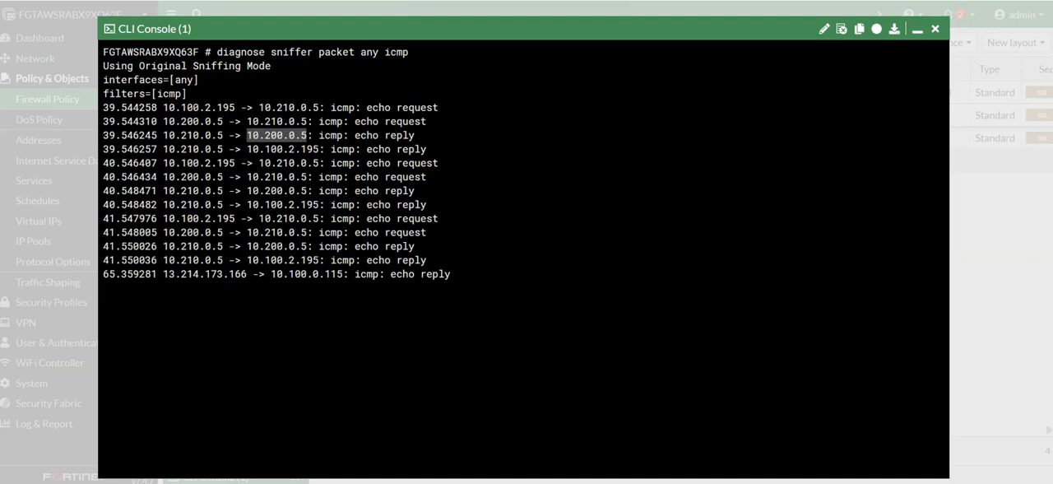
Switch to the AWS EC2 console and open the source/destination check setting of the sandbox1 instance.
{"action": "left_click", "coordinate": [477, 1]}
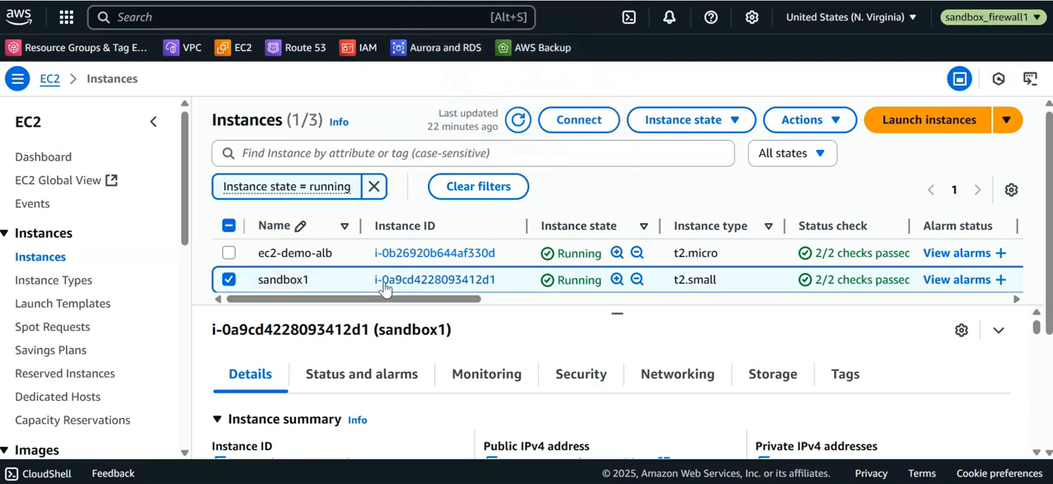
{"action": "right_click", "coordinate": [440, 287]}
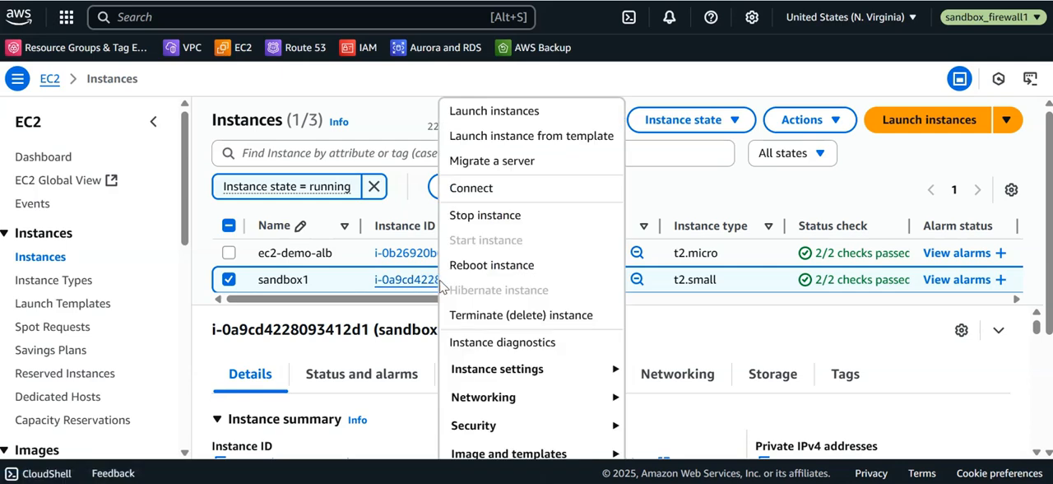
{"action": "mouse_move", "coordinate": [510, 397]}
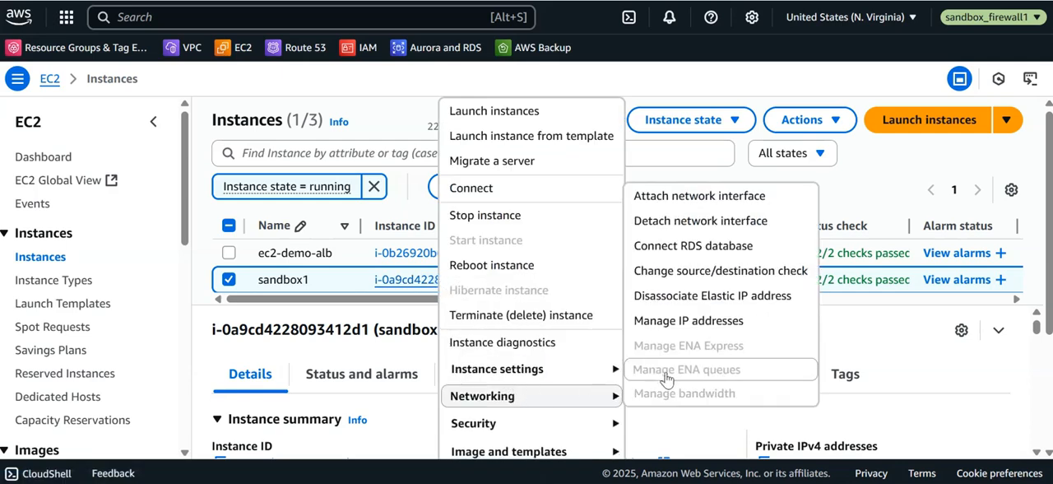
{"action": "left_click", "coordinate": [719, 277]}
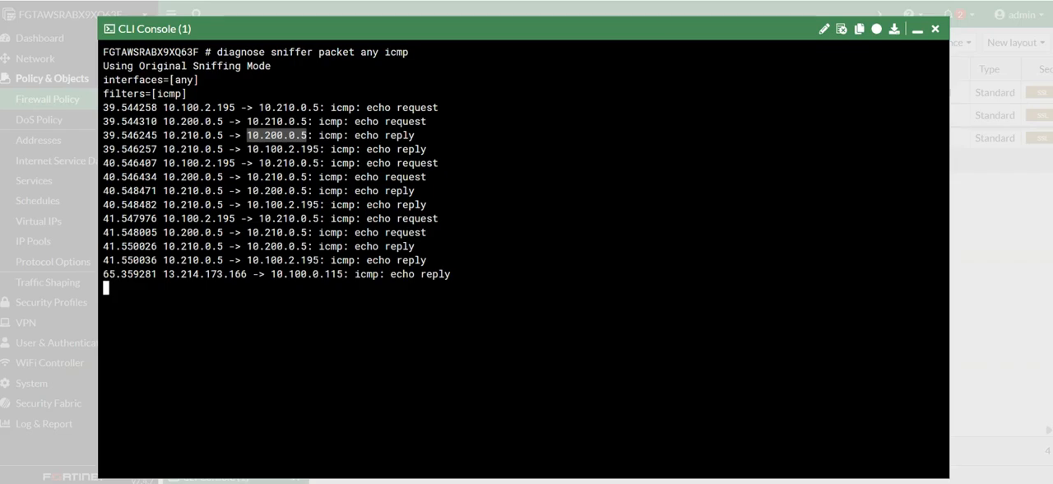
Close the CLI consoles on both FortiGates and review the network diagram of the sandbox1 and sandbox2 VPCs.
{"action": "left_click", "coordinate": [935, 30]}
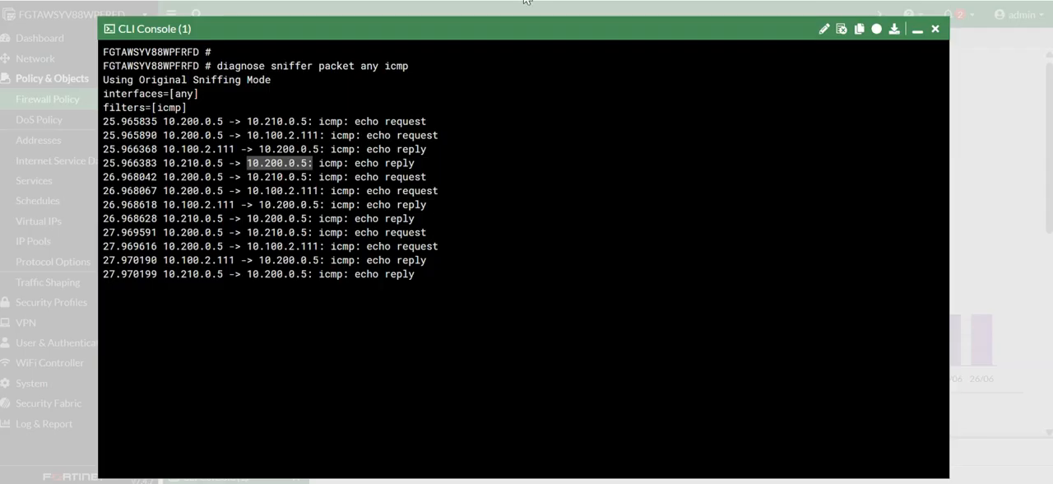
{"action": "left_click", "coordinate": [935, 30]}
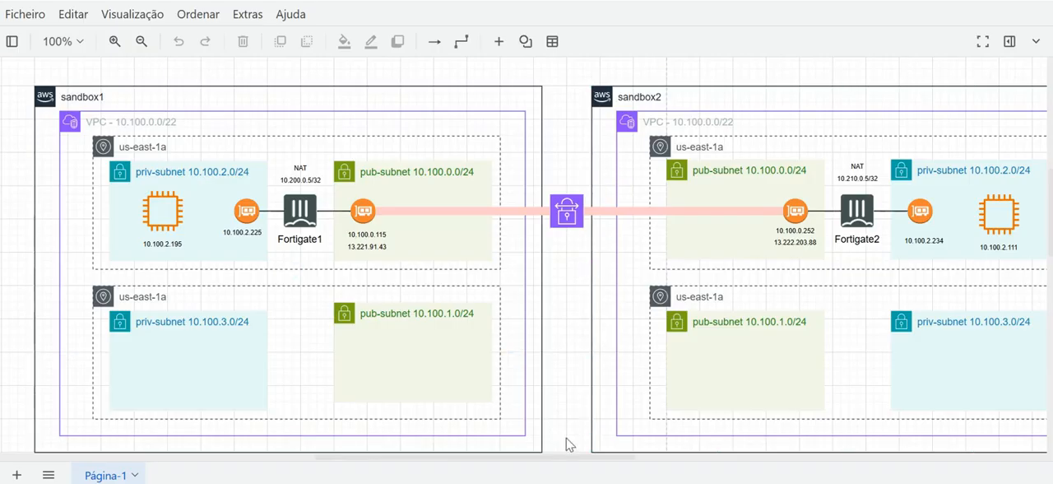
{"action": "mouse_move", "coordinate": [581, 463]}
{"action": "left_mouse_down"}
{"action": "mouse_move", "coordinate": [630, 469]}
{"action": "mouse_move", "coordinate": [587, 469]}
{"action": "left_mouse_up"}
{"action": "left_click", "coordinate": [1042, 114]}
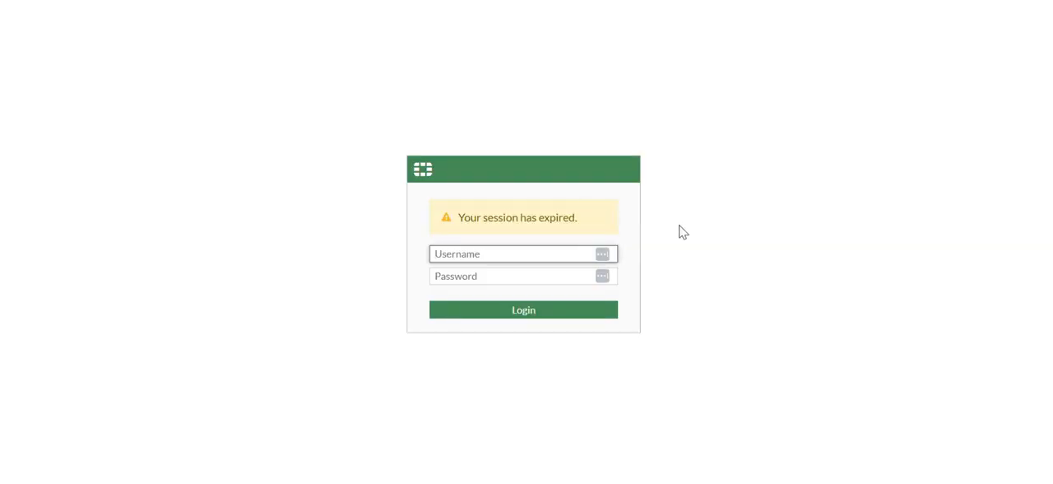
Log back in to the first FortiGate as admin with the account password.
{"action": "type", "text": "admin"}
{"action": "key", "text": "Tab"}
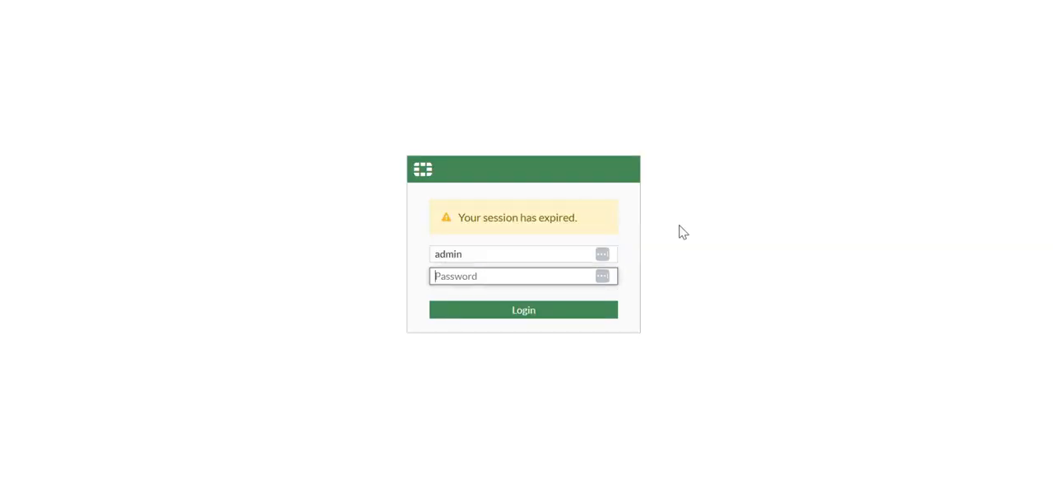
{"action": "type", "text": "•"}
{"action": "key", "text": "Return"}
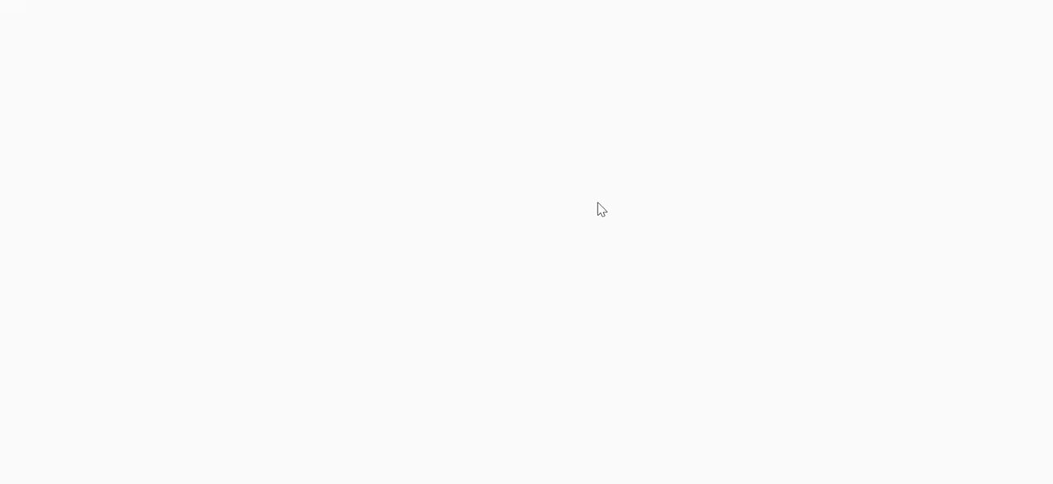
{"action": "left_click", "coordinate": [579, 313]}
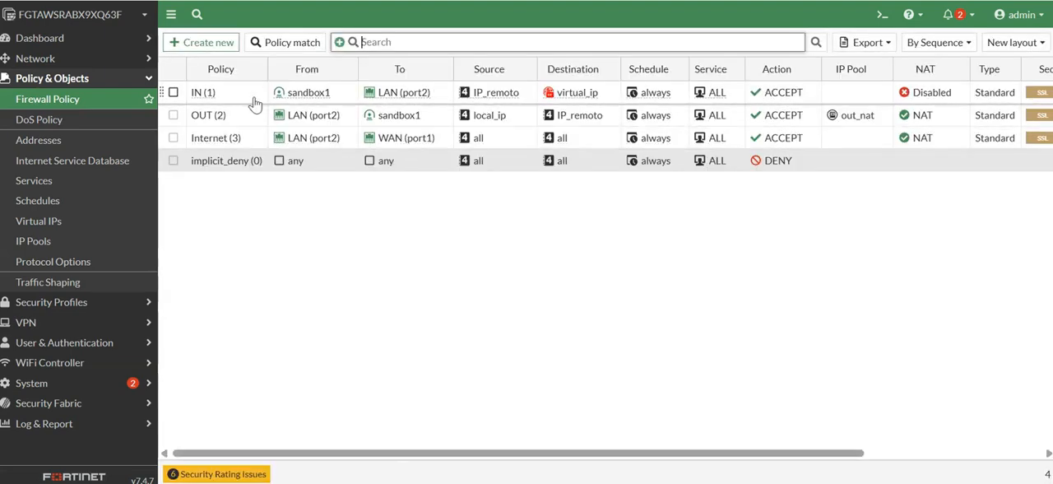
Open the Internet policy from LAN (port2) to WAN (port1), examine its interfaces and NAT settings, and close it without saving.
{"action": "left_click", "coordinate": [224, 140]}
{"action": "left_click", "coordinate": [219, 163]}
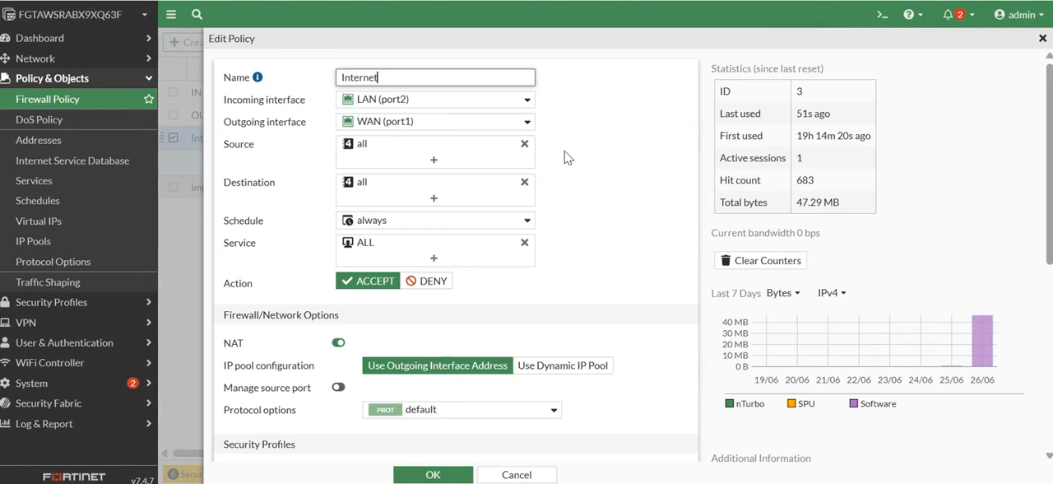
{"action": "mouse_move", "coordinate": [403, 104]}
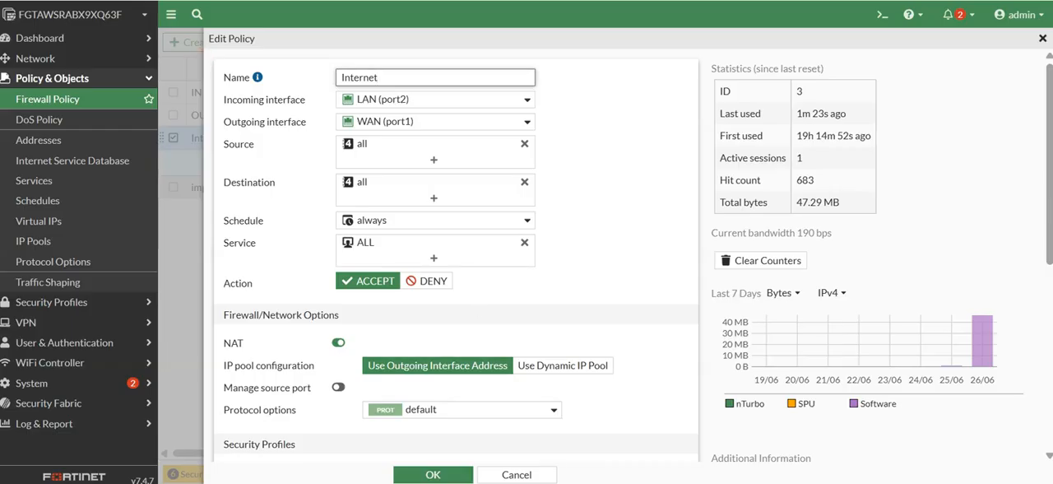
{"action": "left_click", "coordinate": [543, 481]}
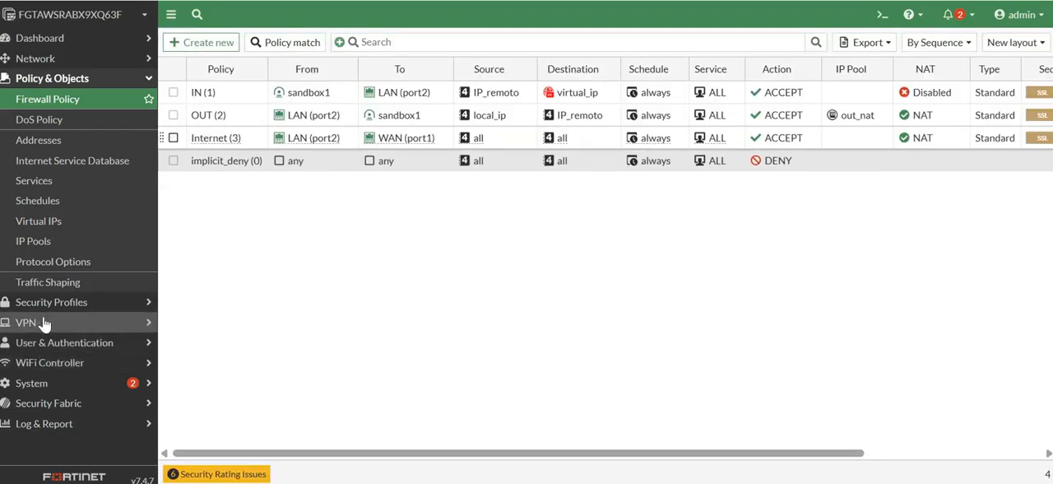
Open the network settings of the sandbox1 IPsec tunnel, examine the NAT Traversal option, and cancel the edit.
{"action": "left_click", "coordinate": [44, 322]}
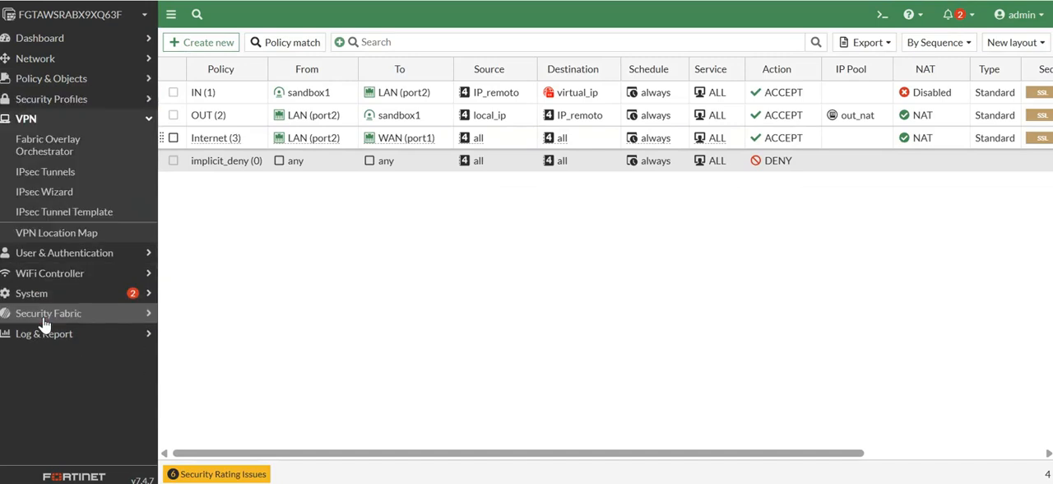
{"action": "left_click", "coordinate": [73, 178]}
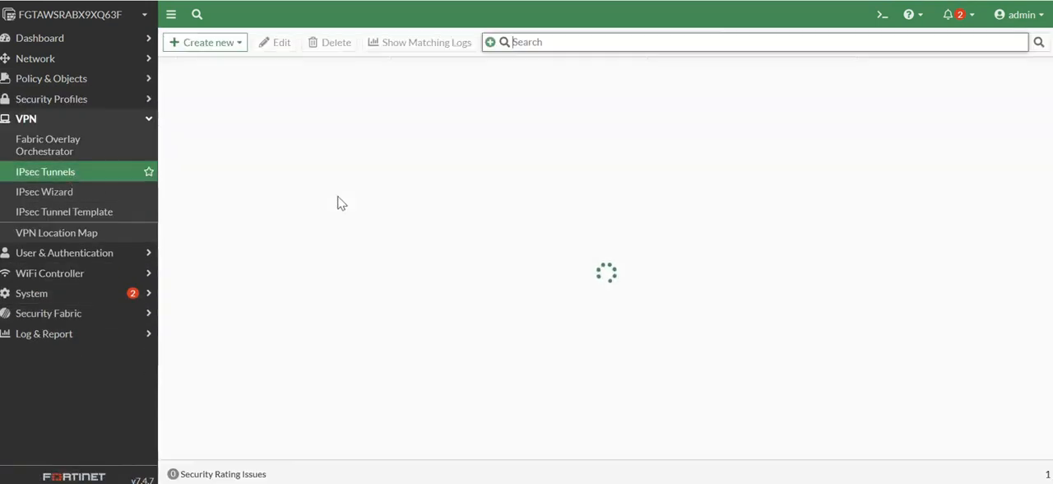
{"action": "double_click", "coordinate": [215, 116]}
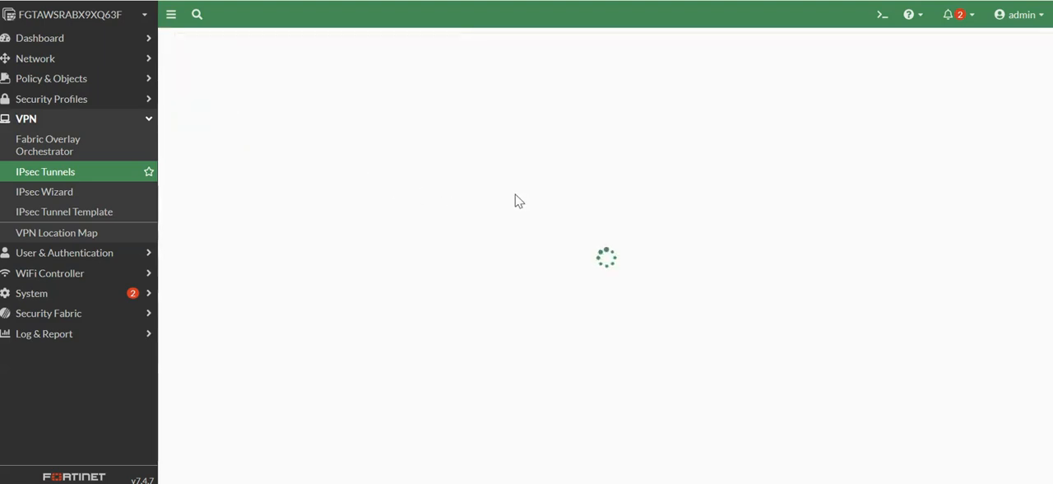
{"action": "left_click", "coordinate": [336, 176]}
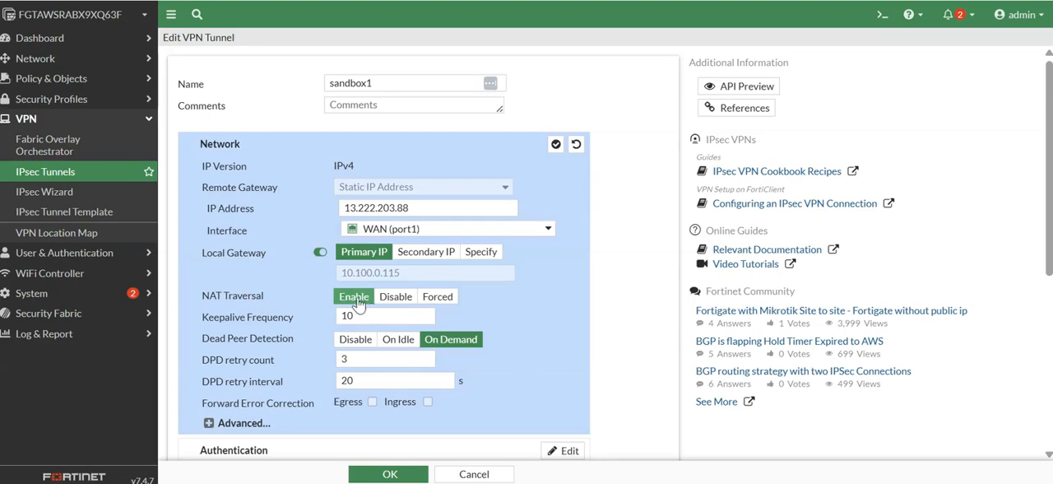
{"action": "scroll", "coordinate": [625, 298], "scroll_direction": "down", "scroll_amount": 5}
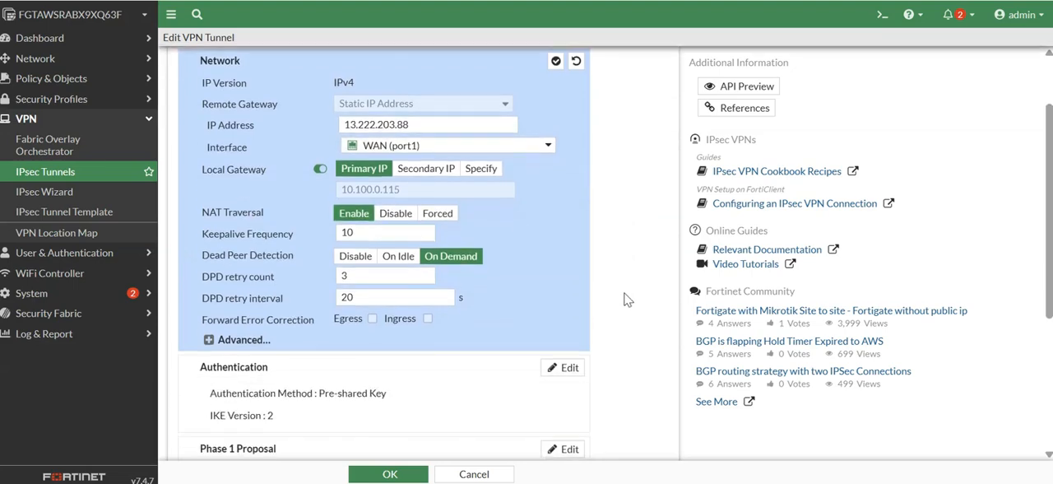
{"action": "scroll", "coordinate": [626, 299], "scroll_direction": "up", "scroll_amount": 5}
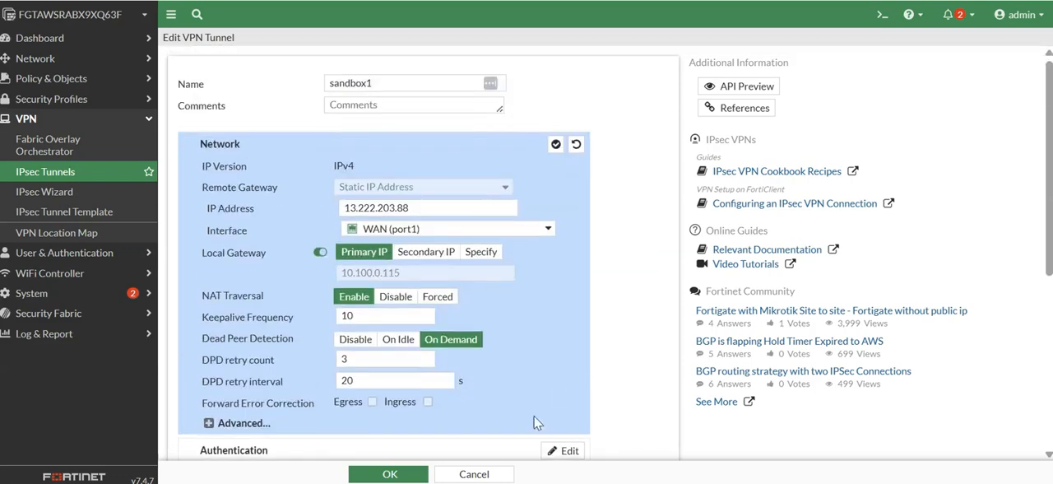
{"action": "left_click", "coordinate": [474, 474]}
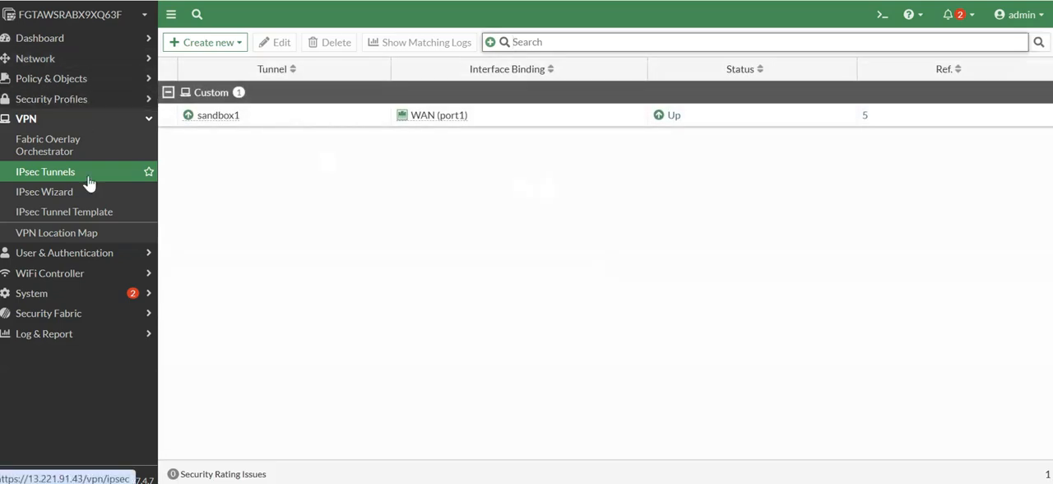
Open the first FortiGate's CLI console and enter the command "diagnose sniffer packet any icmp" without running it.
{"action": "left_click", "coordinate": [882, 14]}
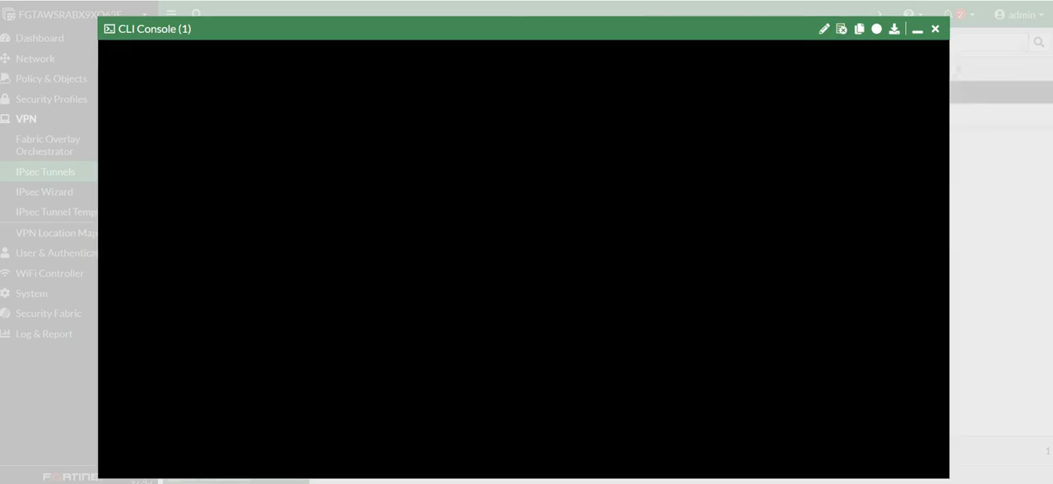
{"action": "type", "text": "diagnose "}
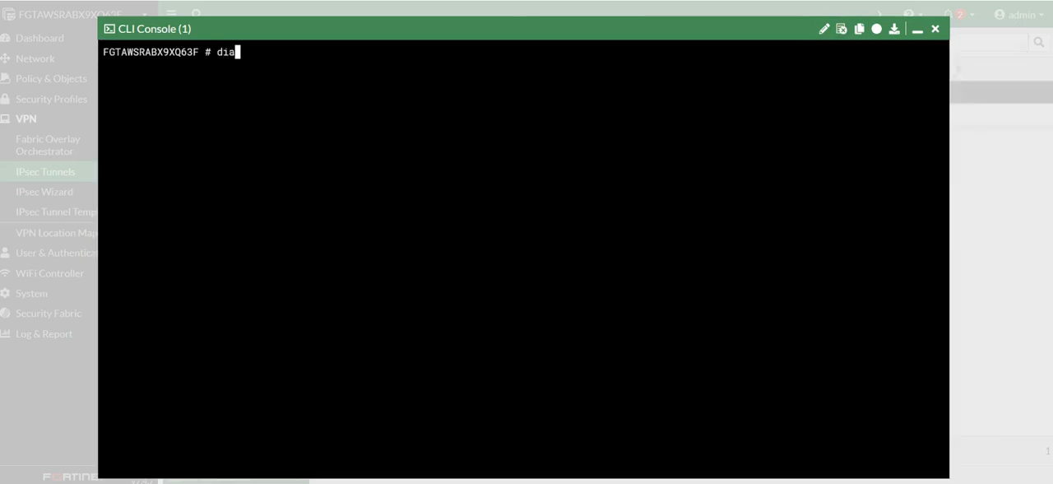
{"action": "type", "text": "sniffer packet ani"}
{"action": "key", "text": "BackSpace"}
{"action": "type", "text": "y icmp"}
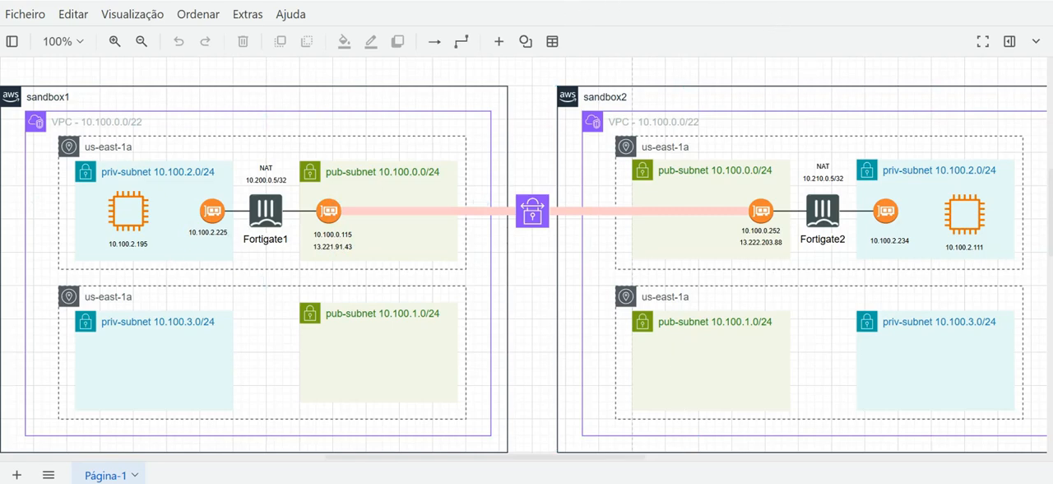
Bring up and reposition the 10.100.2.195 instance's SSH terminal, and start the prepared ICMP sniffer on the first FortiGate.
{"action": "left_click", "coordinate": [530, 444]}
{"action": "left_click", "coordinate": [496, 135]}
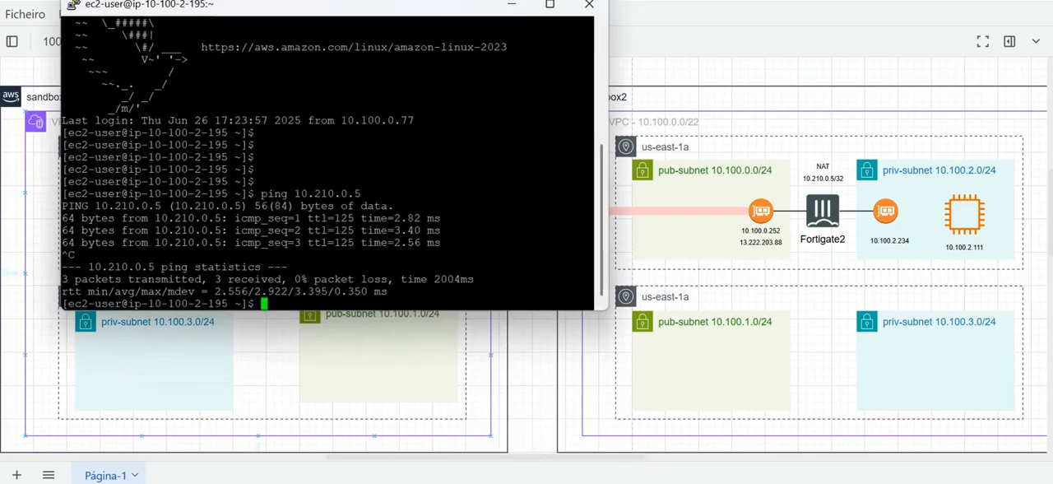
{"action": "left_click_drag", "start_coordinate": [451, 14], "coordinate": [645, 53]}
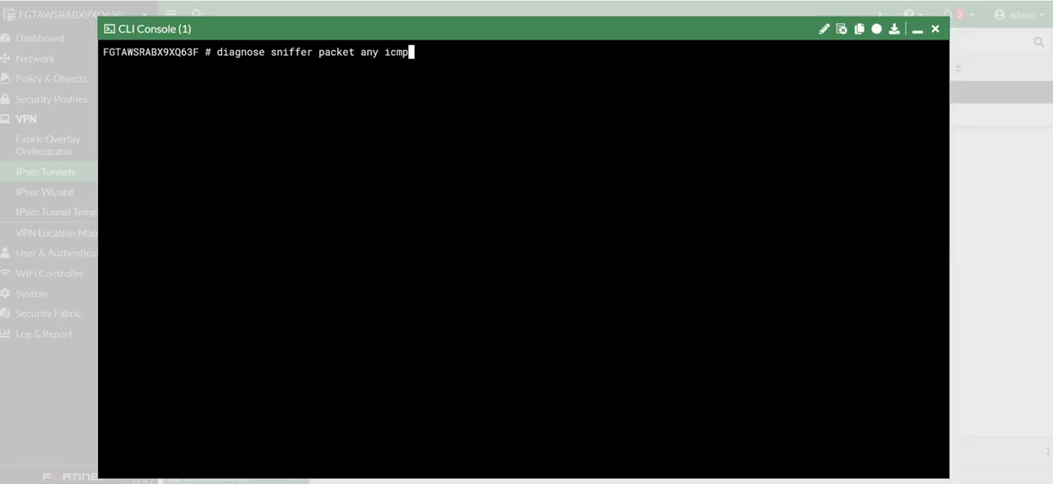
{"action": "left_click", "coordinate": [726, 174]}
{"action": "key", "text": "Return"}
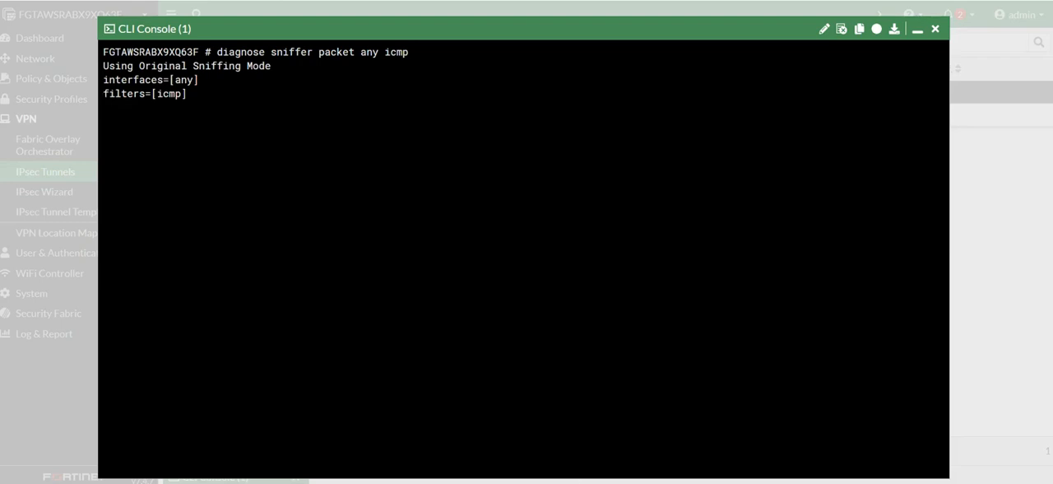
In the 10.100.2.195 instance's SSH terminal, ping 8.8.8.8 and stop the ping after a couple of replies.
{"action": "key", "text": "alt+Tab"}
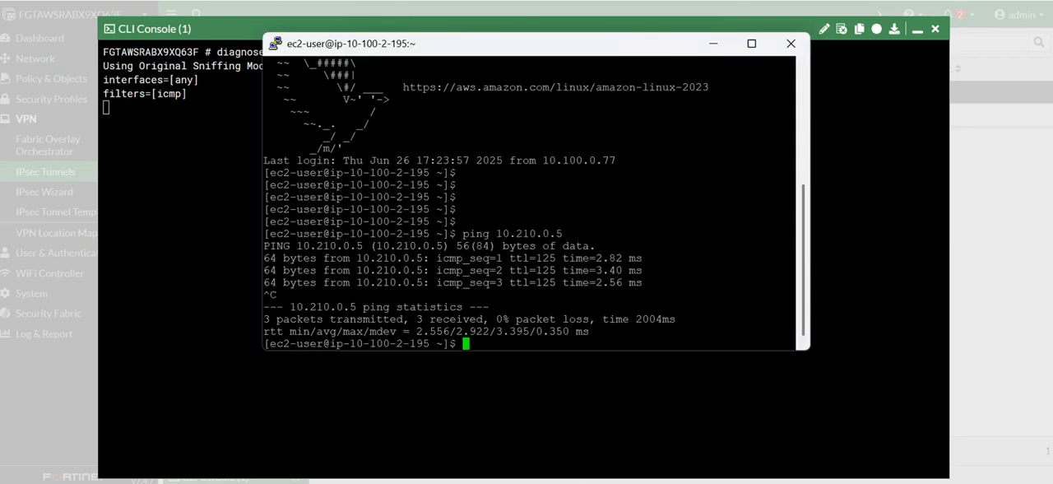
{"action": "key", "text": "Return"}
{"action": "key", "text": "Return"}
{"action": "type", "text": "ping "}
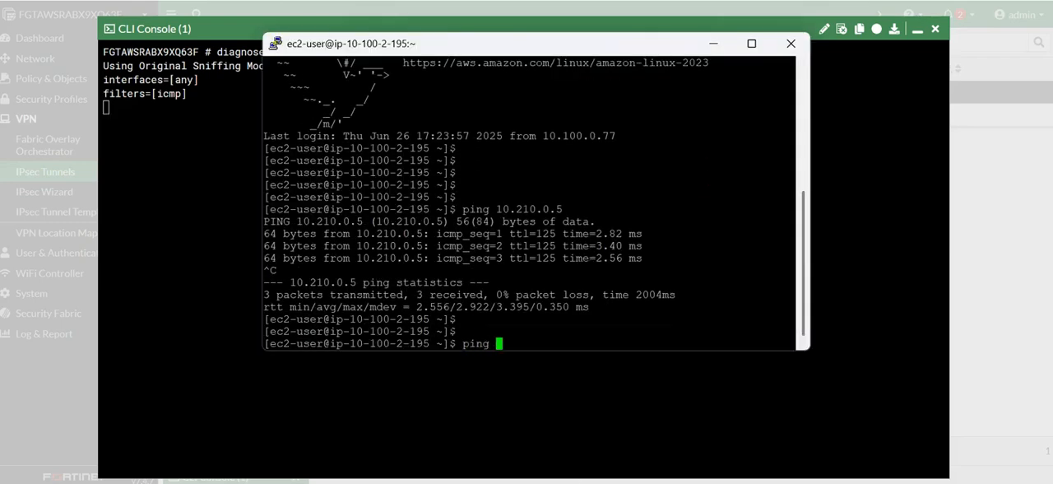
{"action": "type", "text": "8.8.8.8"}
{"action": "key", "text": "Return"}
{"action": "key", "text": "ctrl+c"}
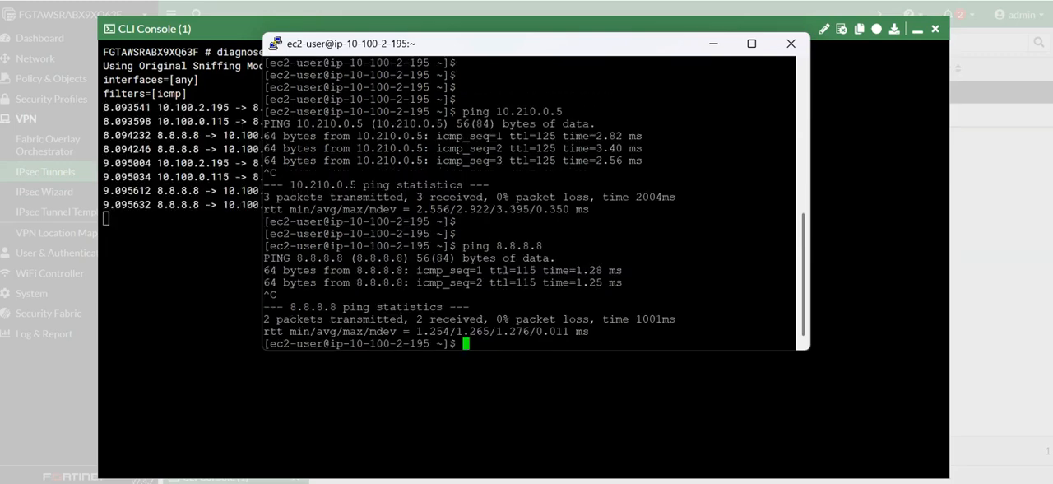
Examine the source and destination addresses of the 8.8.8.8 echo packets in the FortiGate sniffer output, and compare them with the AWS network diagram.
{"action": "left_click", "coordinate": [713, 43]}
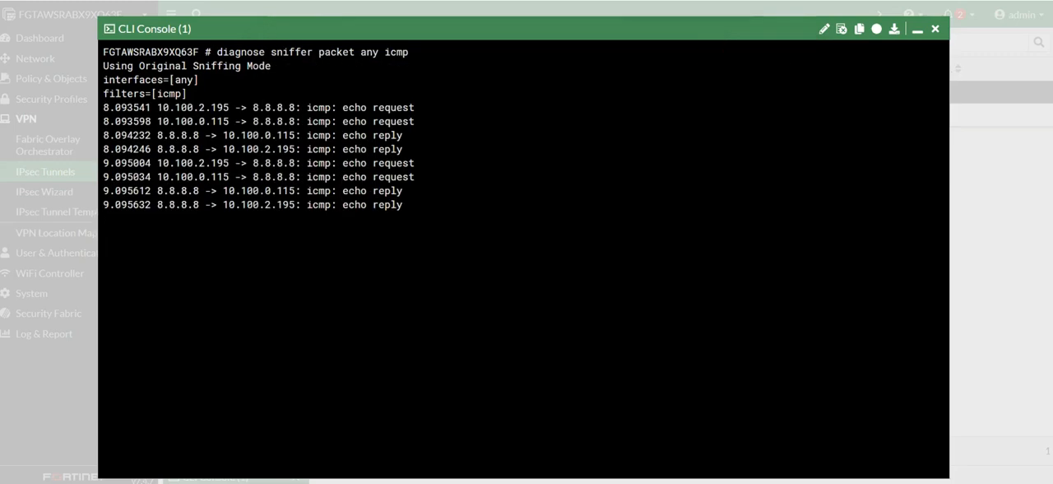
{"action": "left_click_drag", "start_coordinate": [163, 107], "coordinate": [294, 107]}
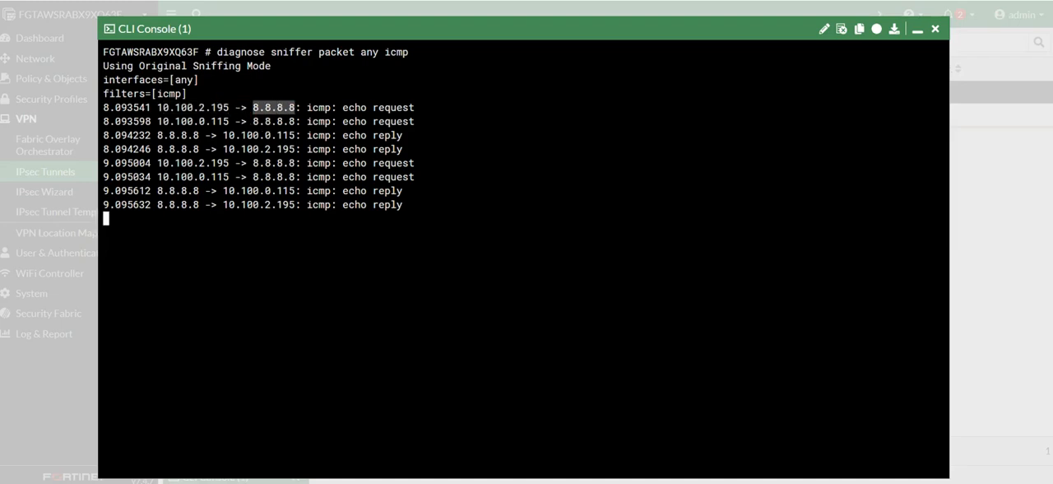
{"action": "left_click_drag", "start_coordinate": [157, 121], "coordinate": [226, 121]}
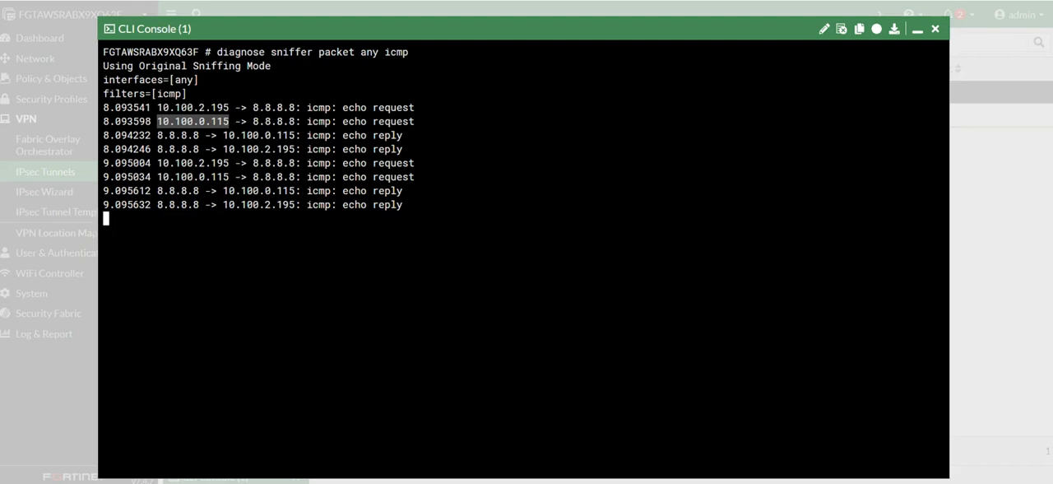
{"action": "left_click_drag", "start_coordinate": [157, 135], "coordinate": [289, 135]}
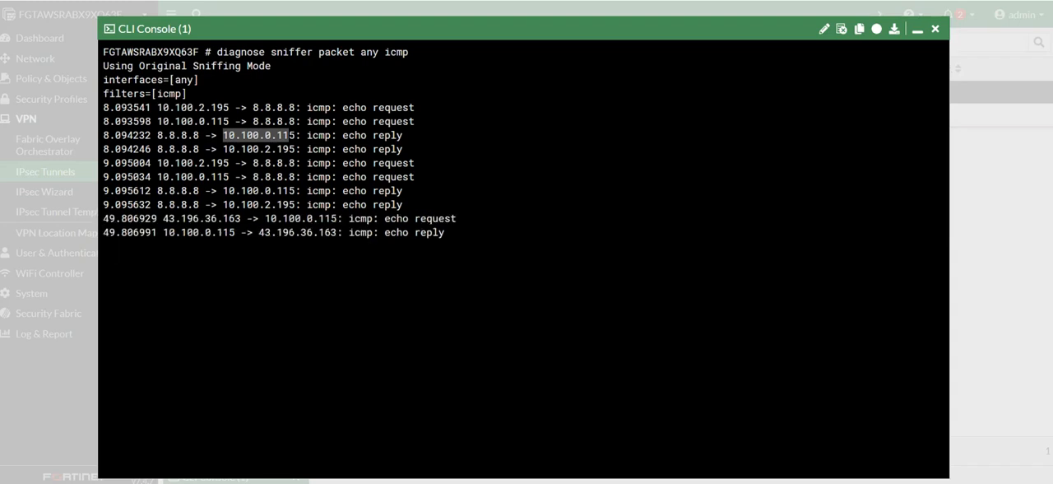
{"action": "left_click_drag", "start_coordinate": [224, 149], "coordinate": [299, 149]}
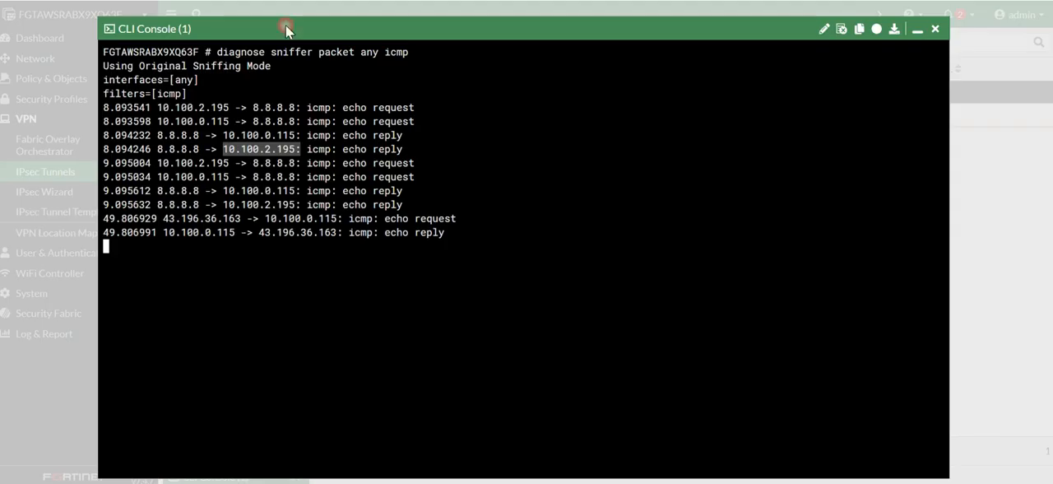
{"action": "left_click", "coordinate": [1000, 29]}
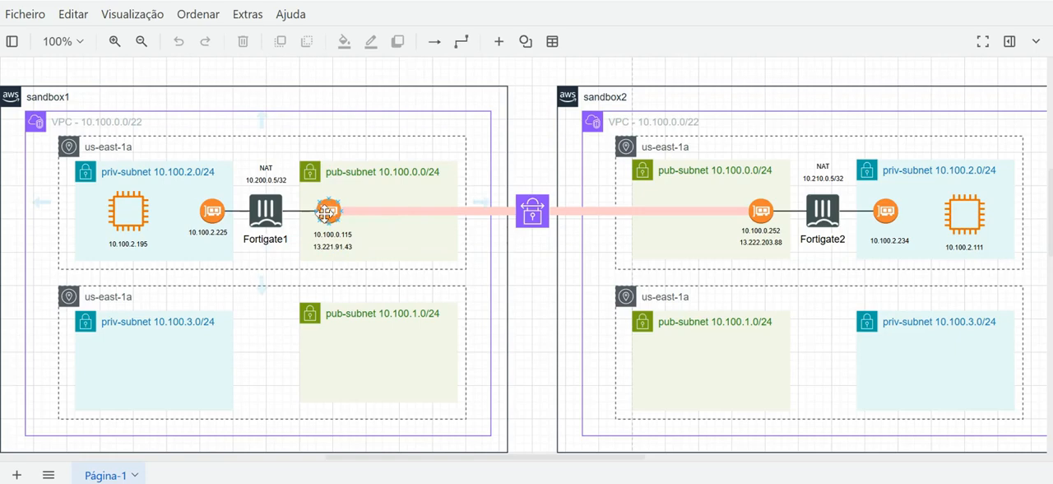
{"action": "mouse_move", "coordinate": [296, 211]}
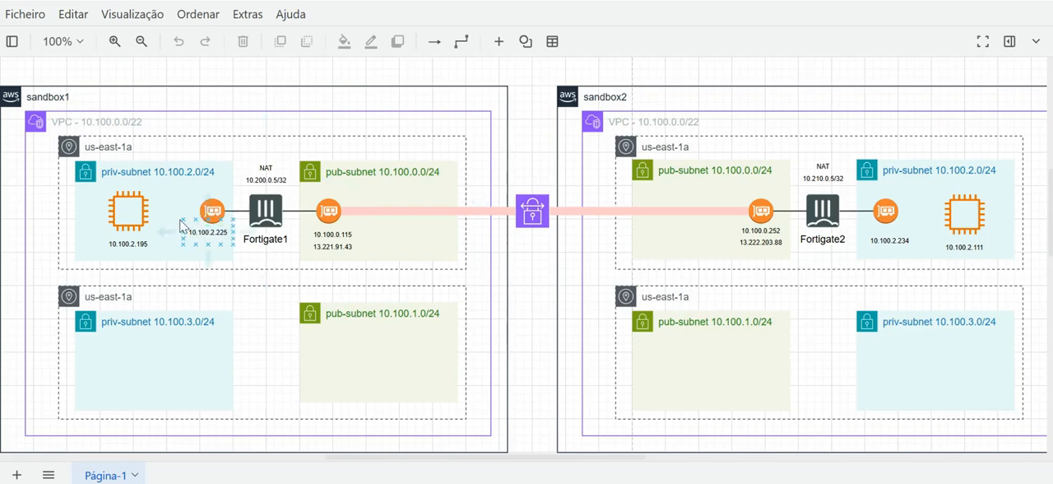